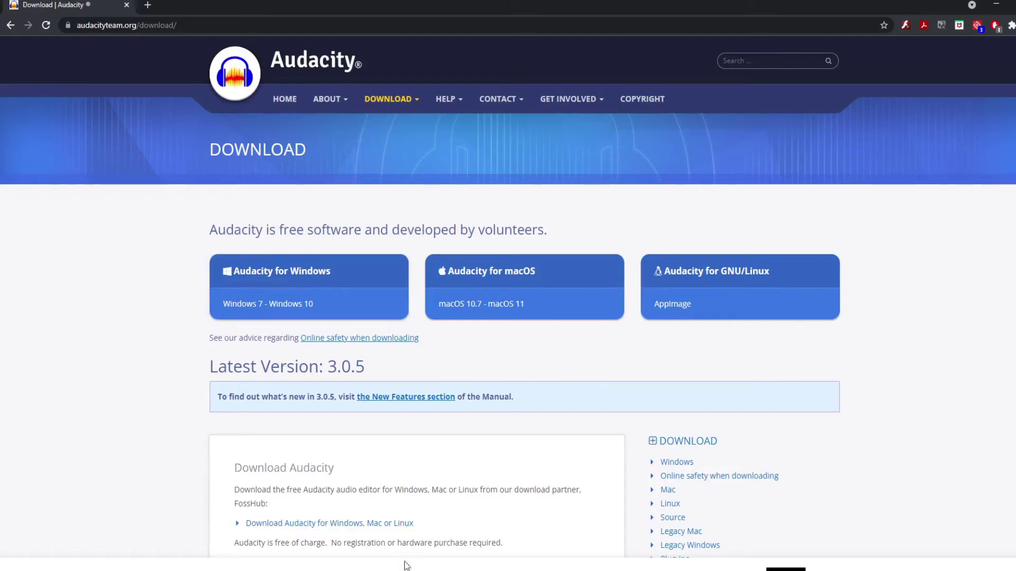
# - Switch from the browser's Audacity download page to the Mech project in Audacity
pyautogui.click(307, 535)
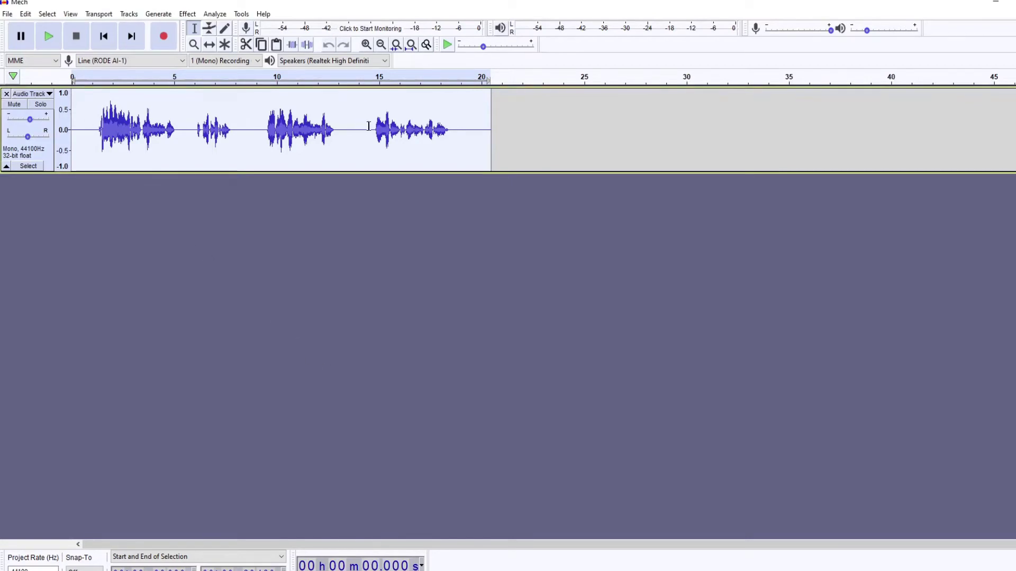
pyautogui.click(188, 14)
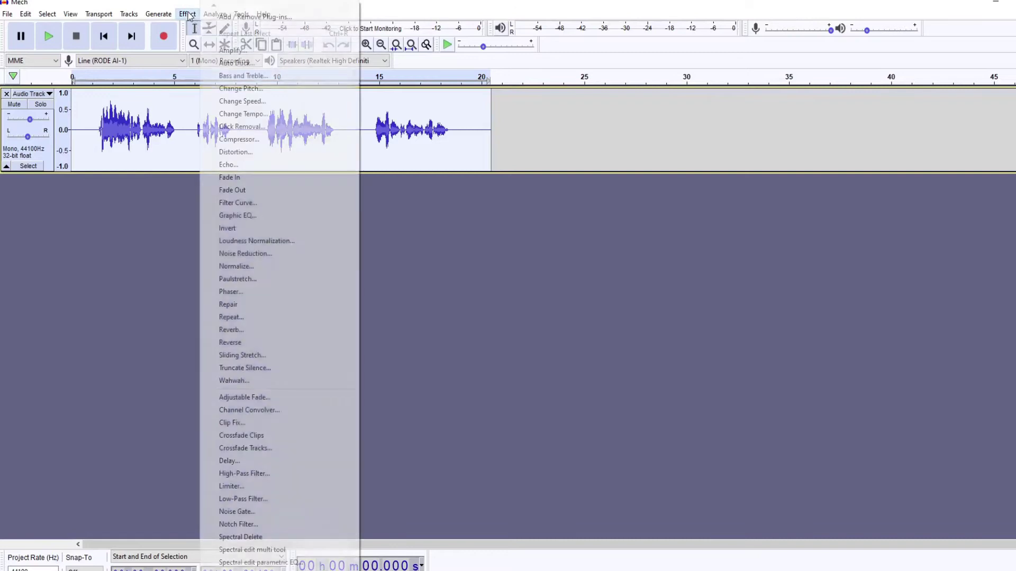
pyautogui.click(246, 254)
pyautogui.click(610, 391)
pyautogui.click(188, 15)
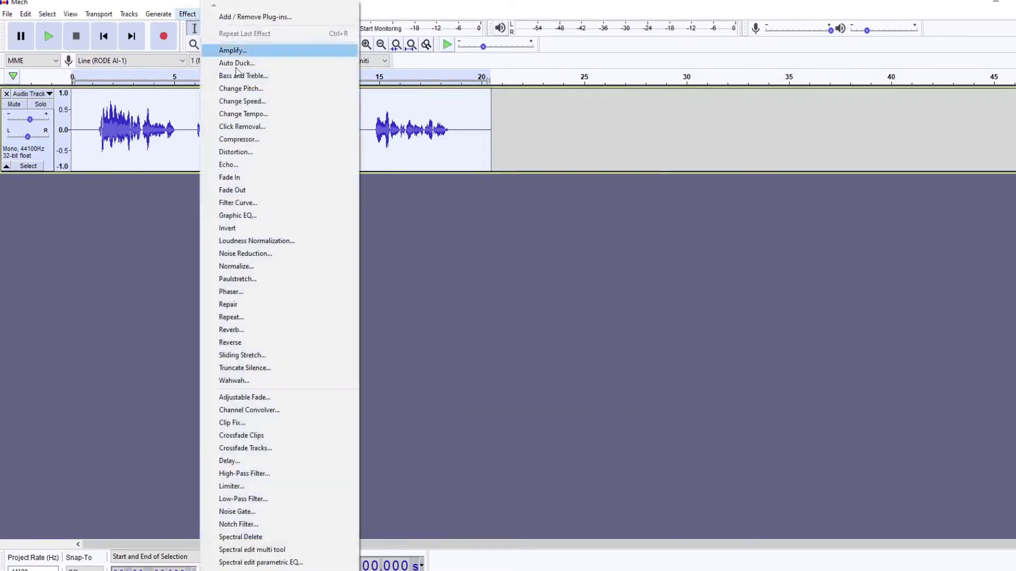
pyautogui.click(240, 140)
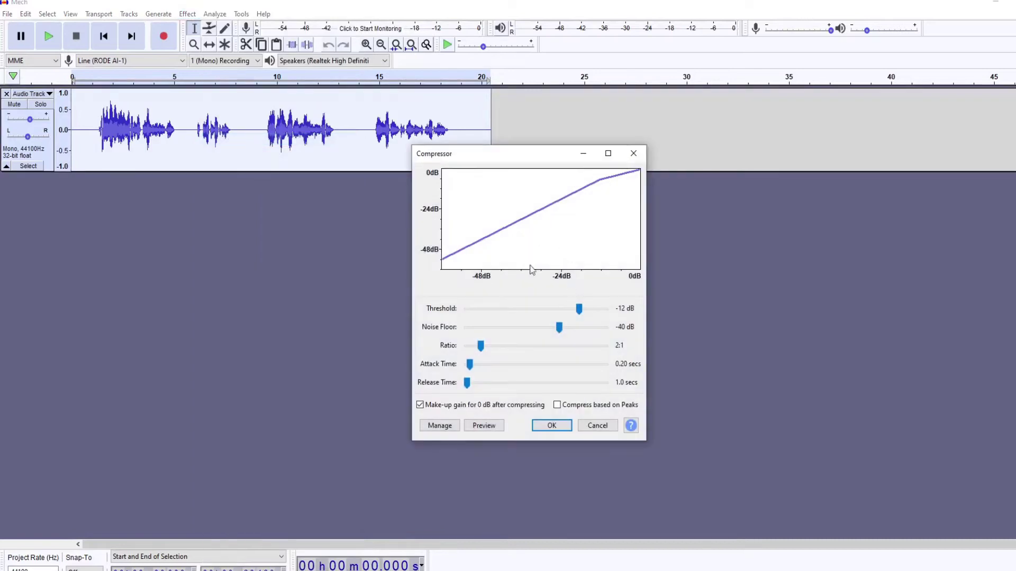
pyautogui.click(597, 426)
pyautogui.click(188, 14)
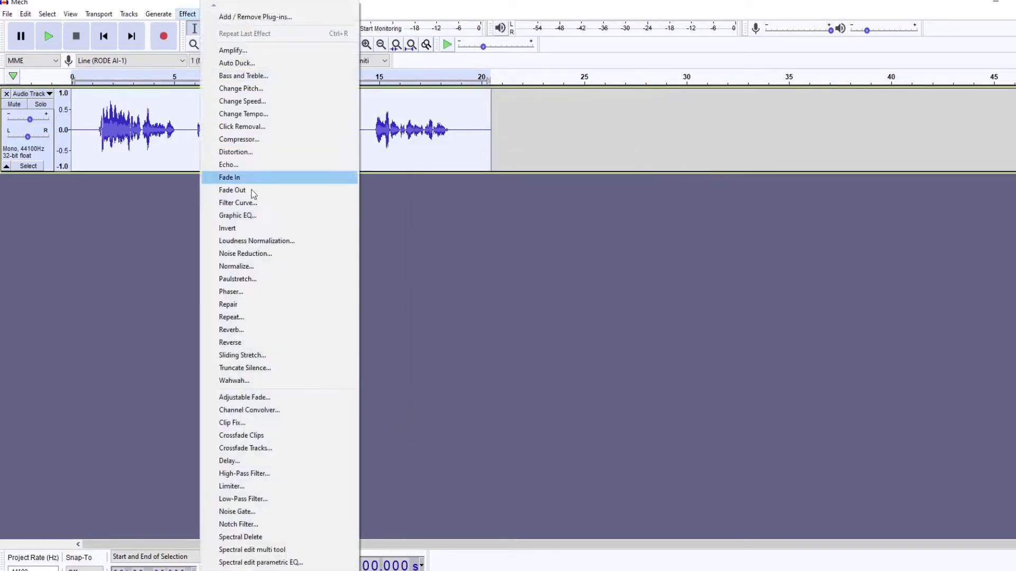
pyautogui.click(237, 266)
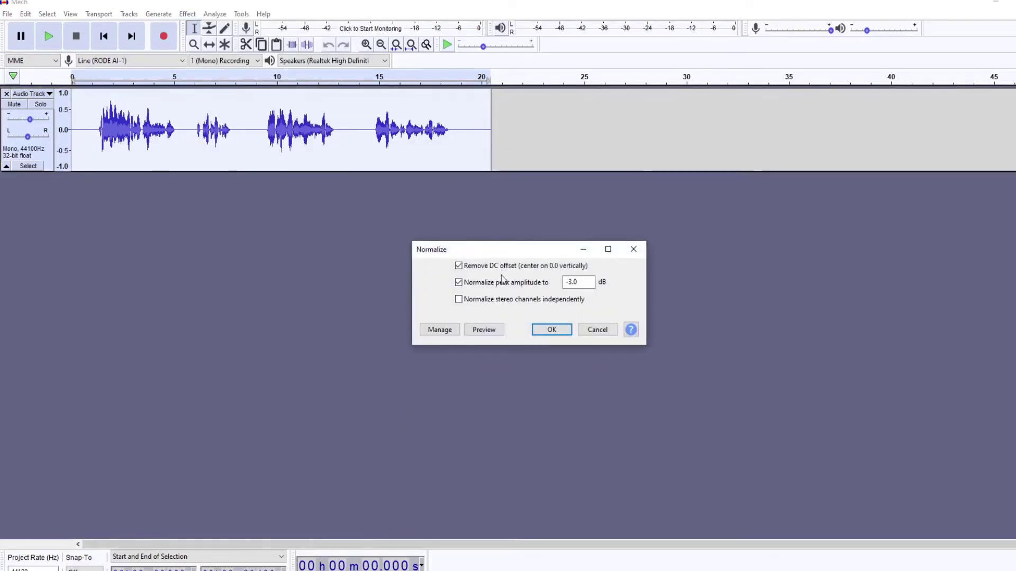
pyautogui.click(594, 333)
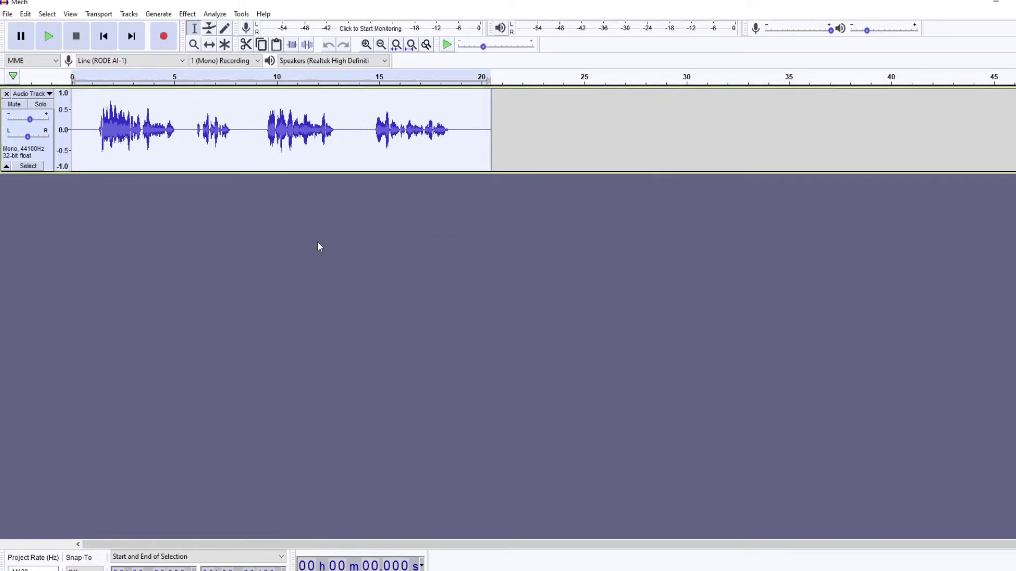
pyautogui.click(56, 47)
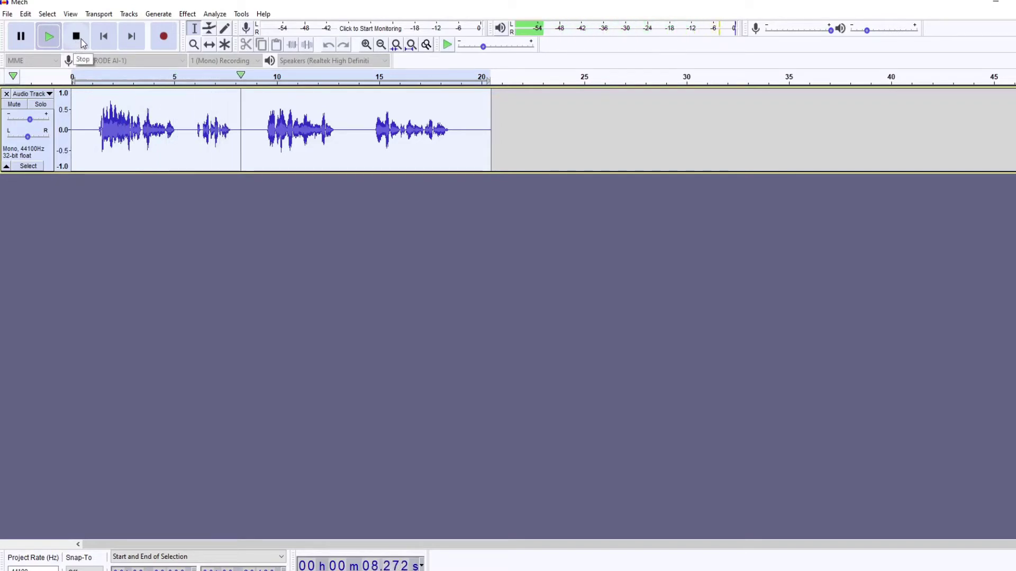
pyautogui.click(77, 37)
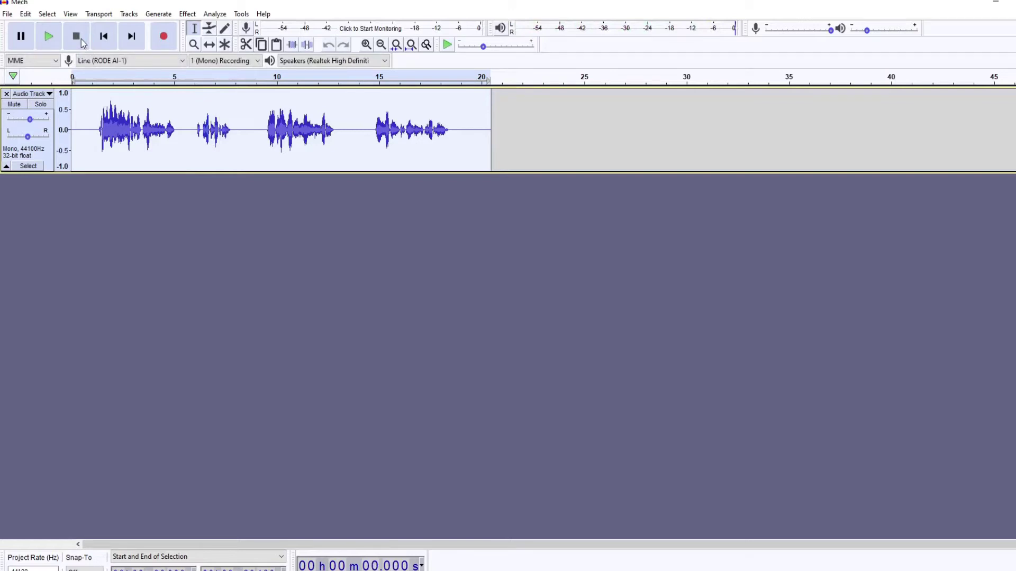
# - Apply Change Pitch at -9% (-1.63 semitones) to the vocal track and play it back
pyautogui.click(188, 14)
pyautogui.click(233, 89)
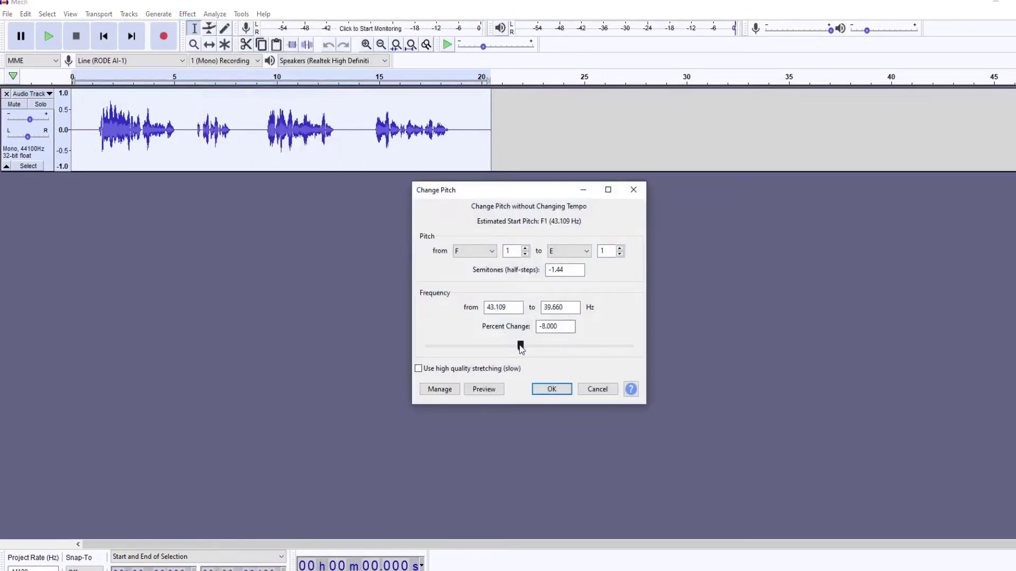
pyautogui.click(552, 389)
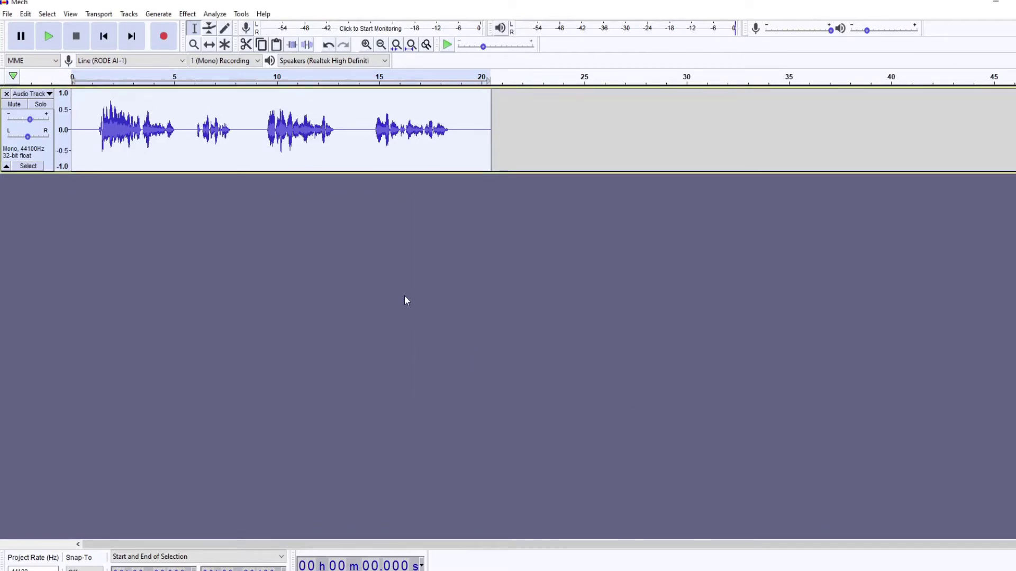
pyautogui.click(51, 39)
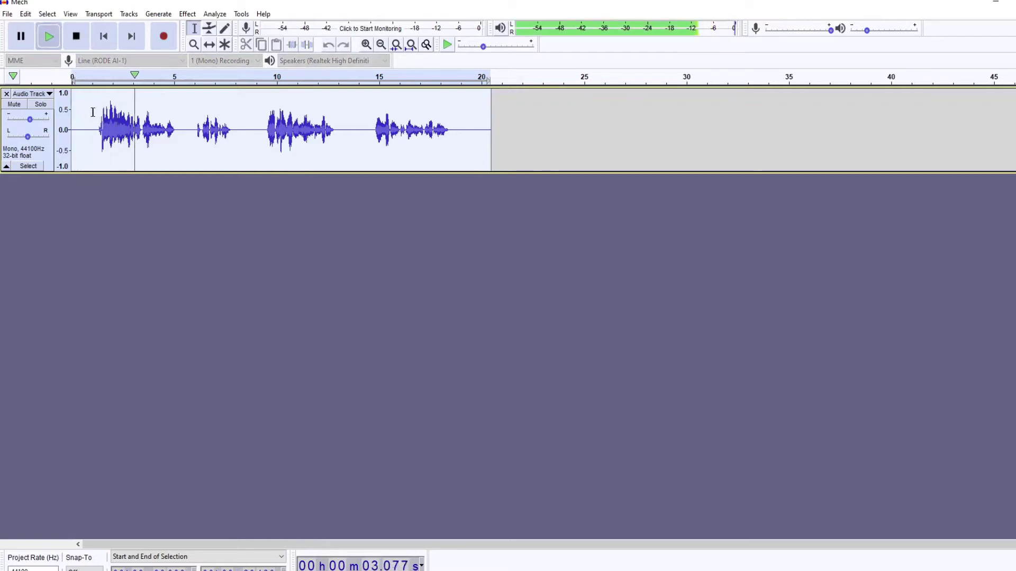
# - Stop playback and duplicate the vocal track into a second track with Ctrl+D
pyautogui.click(83, 45)
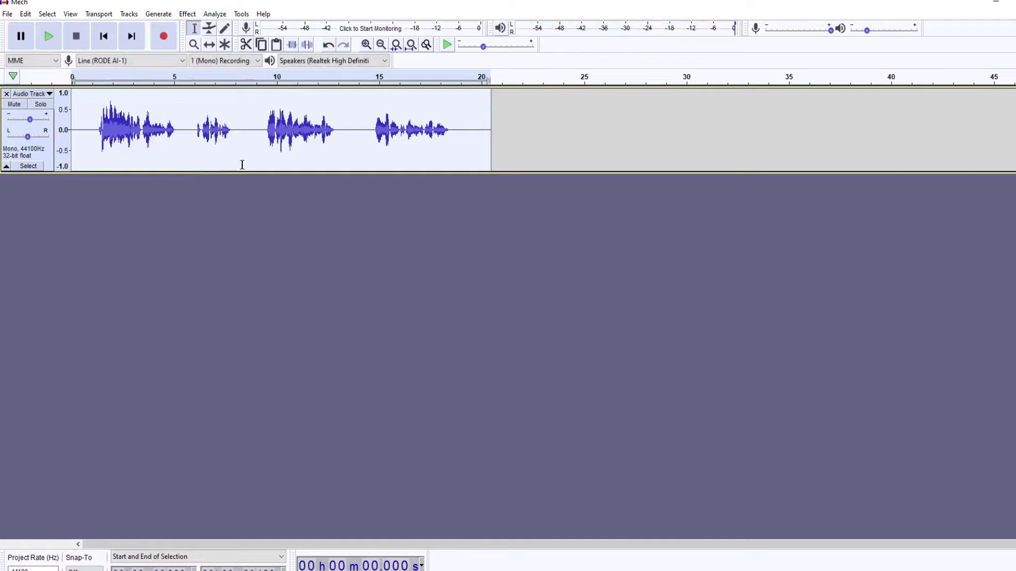
pyautogui.click(242, 244)
pyautogui.hotkey('ctrl', 'd')
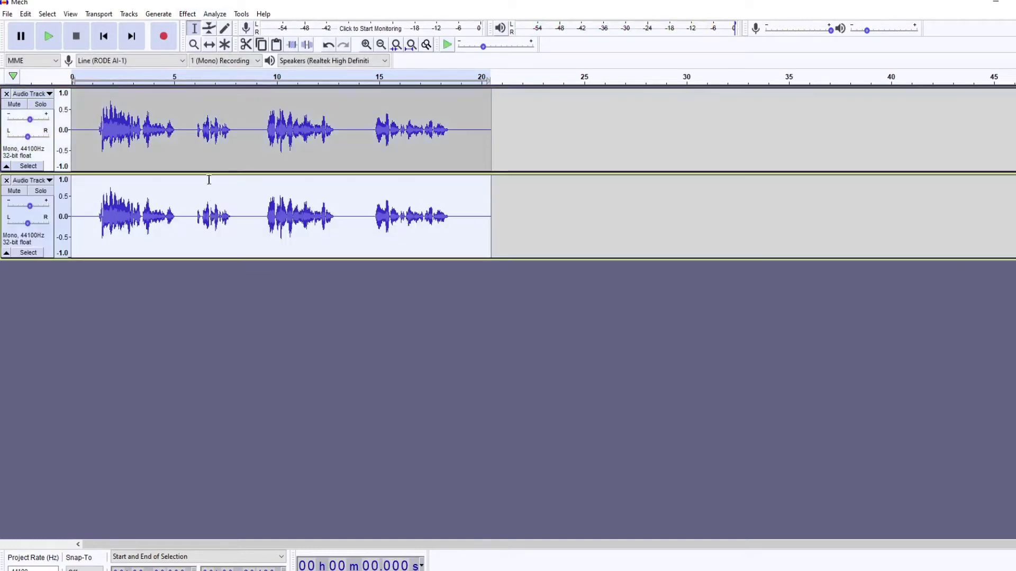
# - Pitch the second track down 20%, nudge its gain, and play both tracks together
pyautogui.click(188, 15)
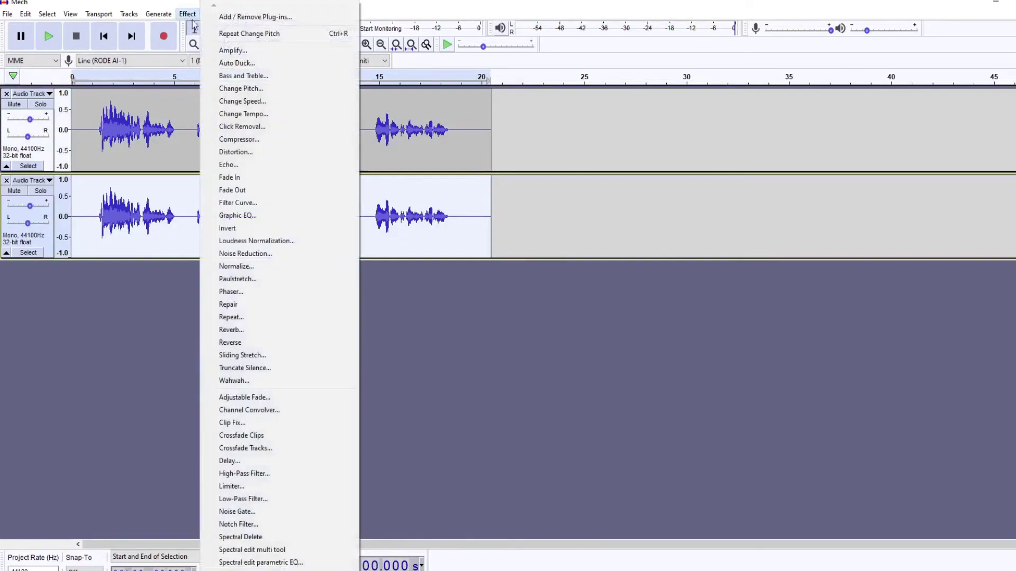
pyautogui.click(275, 86)
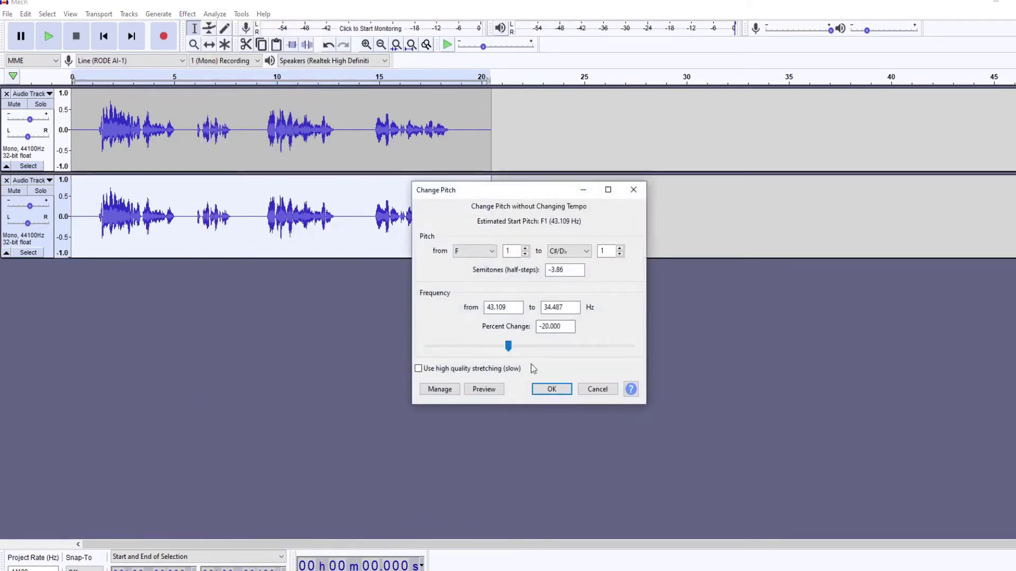
pyautogui.click(559, 391)
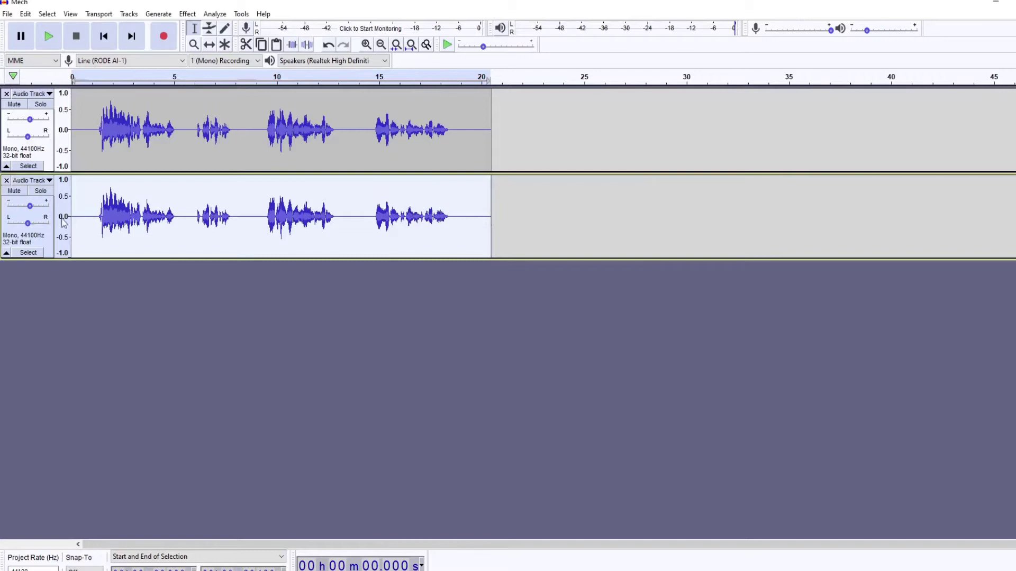
pyautogui.moveTo(33, 209); pyautogui.dragTo(28, 209)
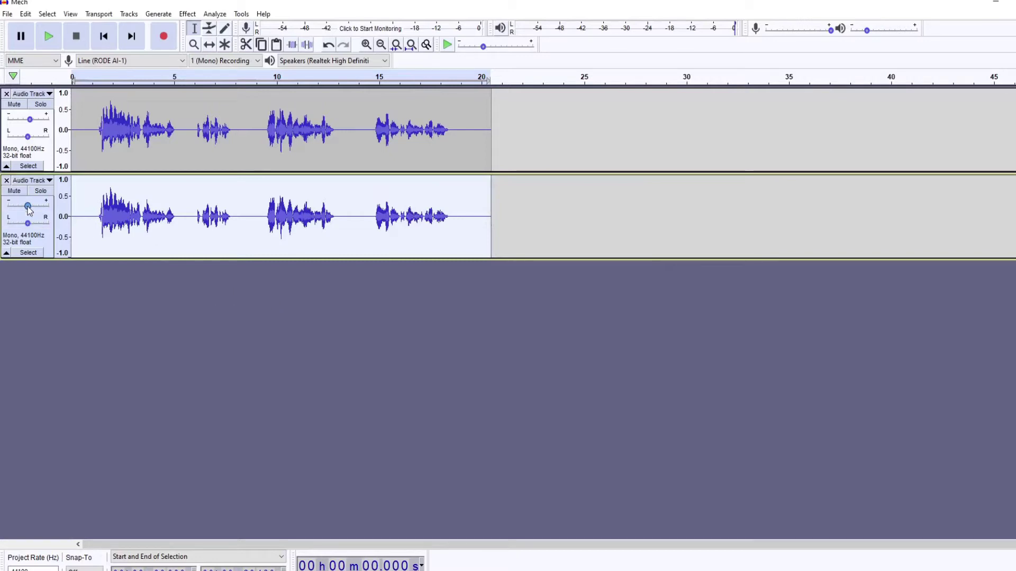
pyautogui.click(49, 39)
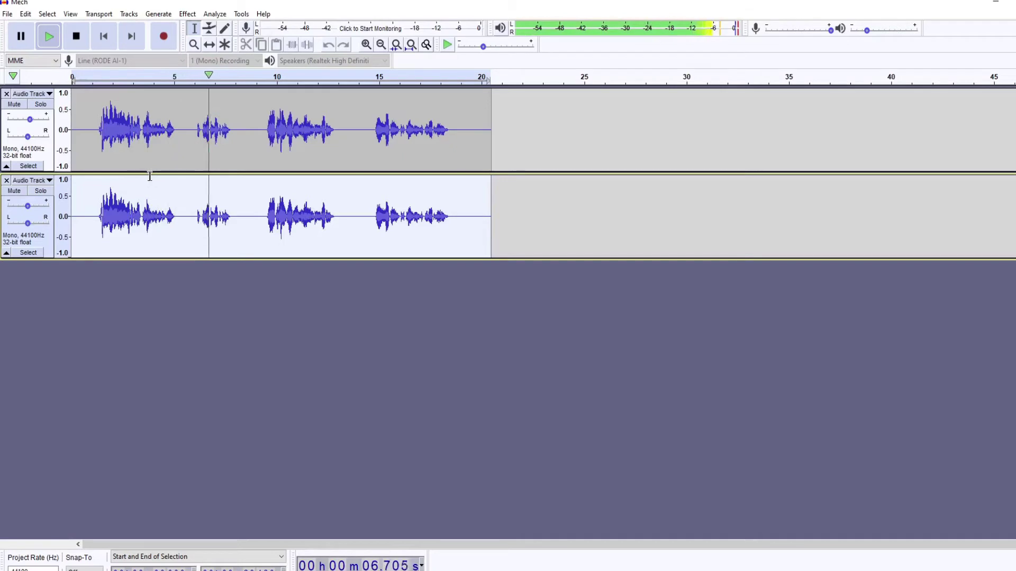
pyautogui.press('space')
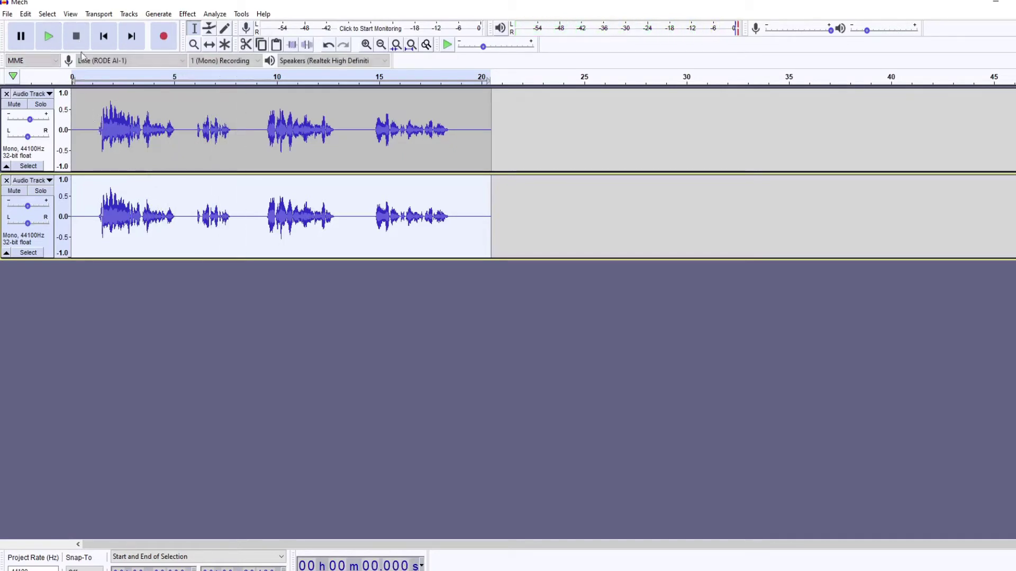
# - Low-pass the second track at 4000 Hz with 12 dB roll-off, then duplicate it into a third track
pyautogui.click(187, 15)
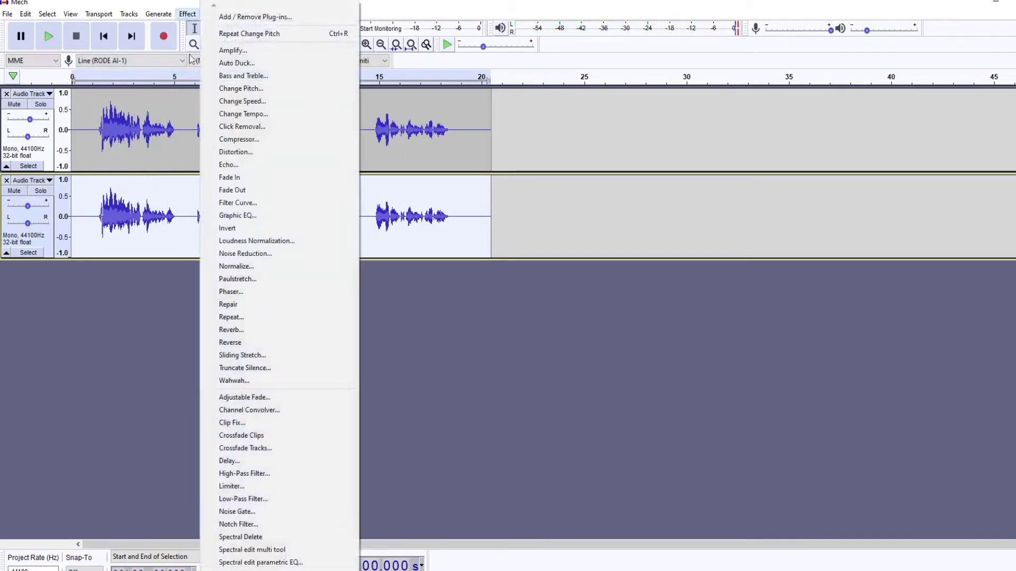
pyautogui.click(263, 500)
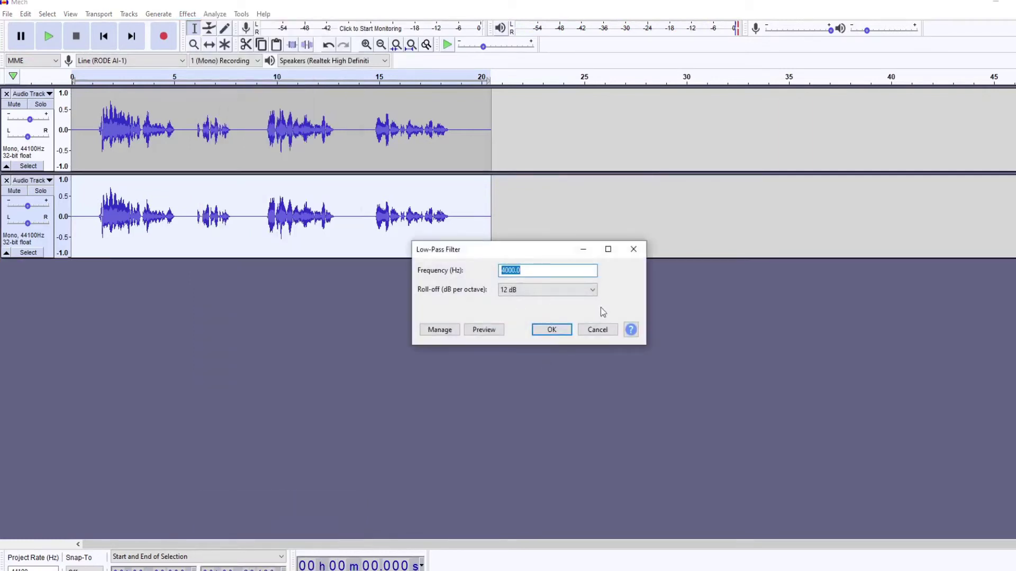
pyautogui.click(551, 330)
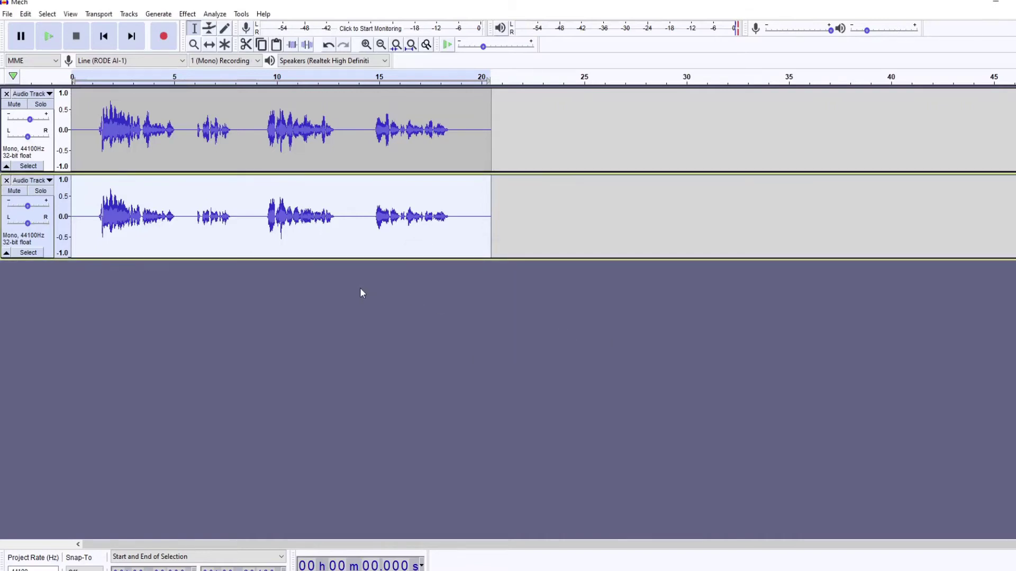
pyautogui.hotkey('ctrl', 'd')
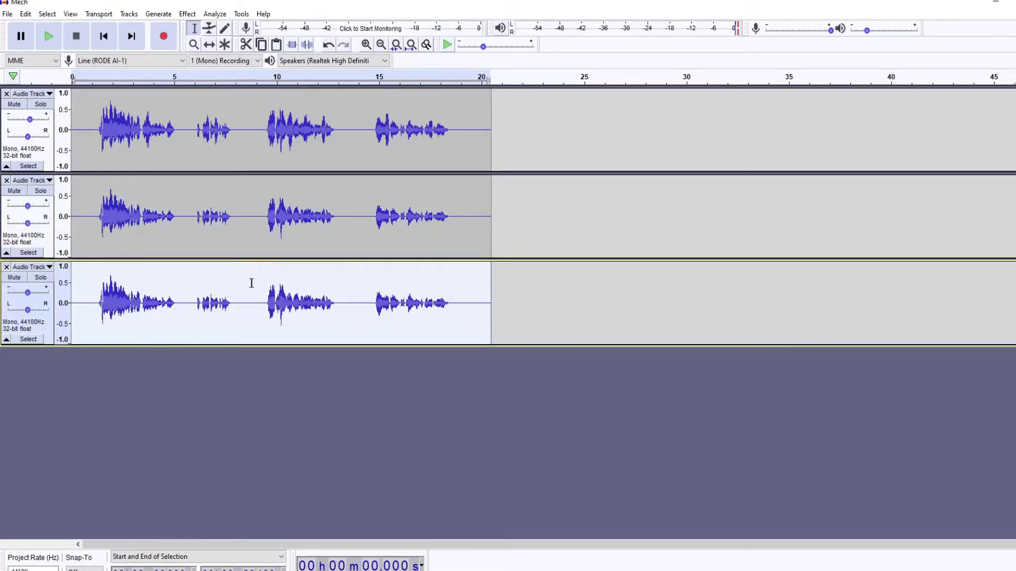
# - Reverse the third track, add a factory-preset reverb, then reverse it back
pyautogui.click(188, 14)
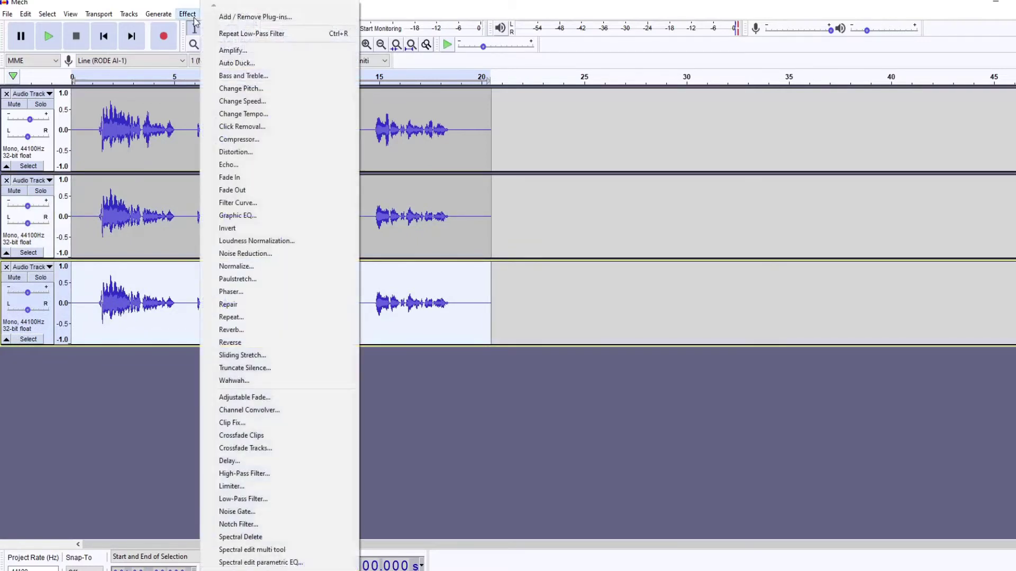
pyautogui.click(243, 345)
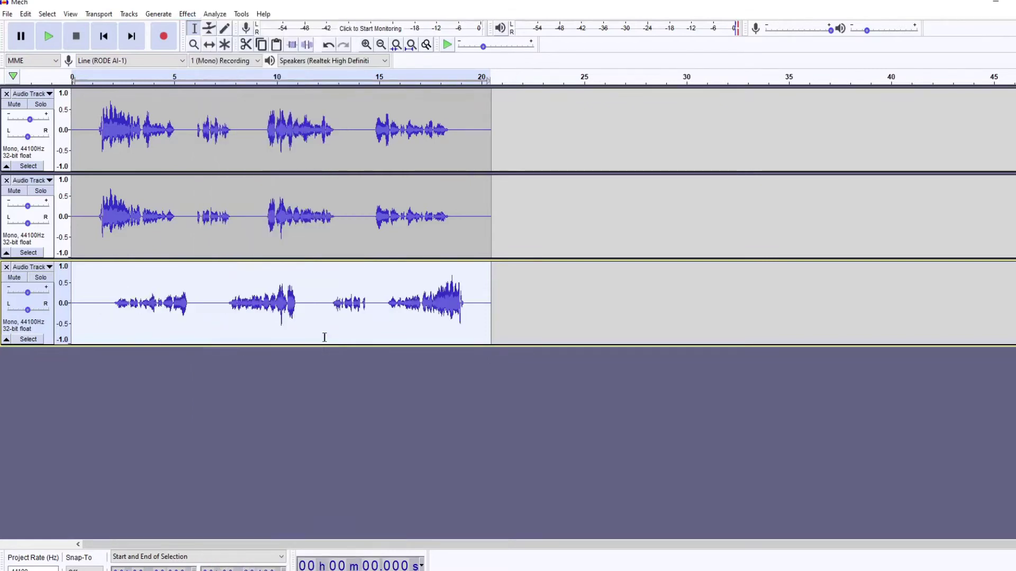
pyautogui.click(188, 14)
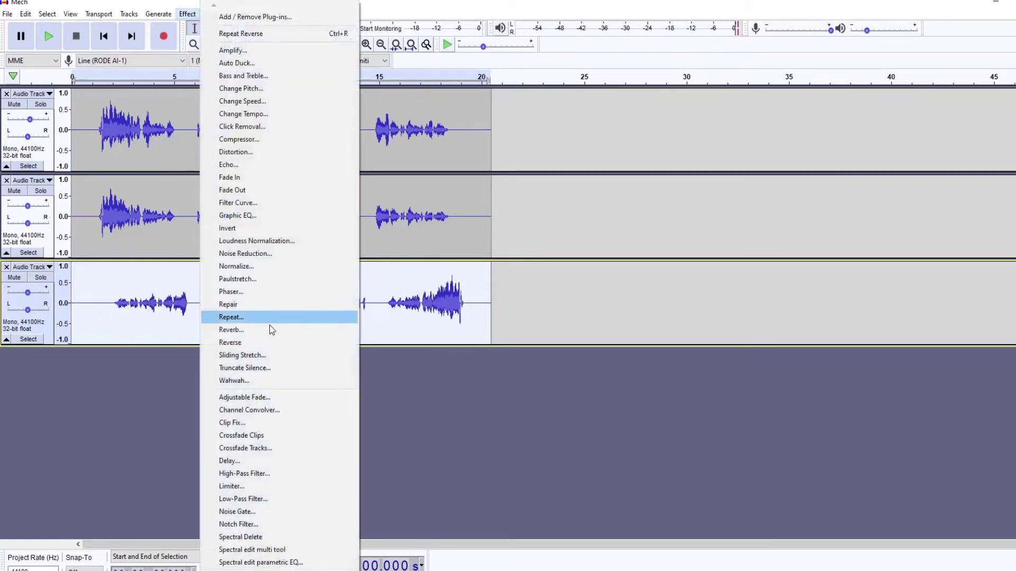
pyautogui.click(243, 331)
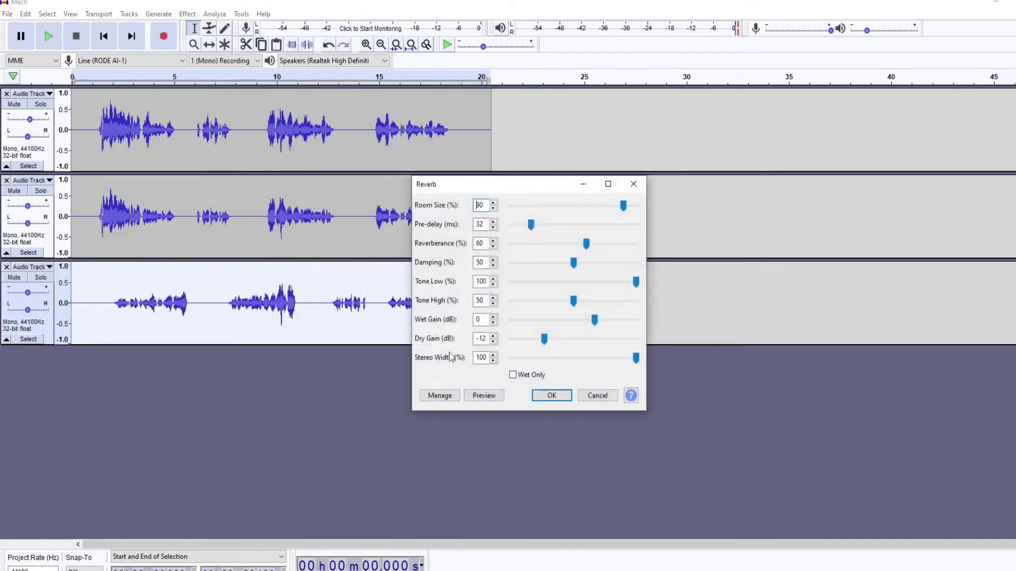
pyautogui.click(445, 400)
pyautogui.moveTo(494, 454)
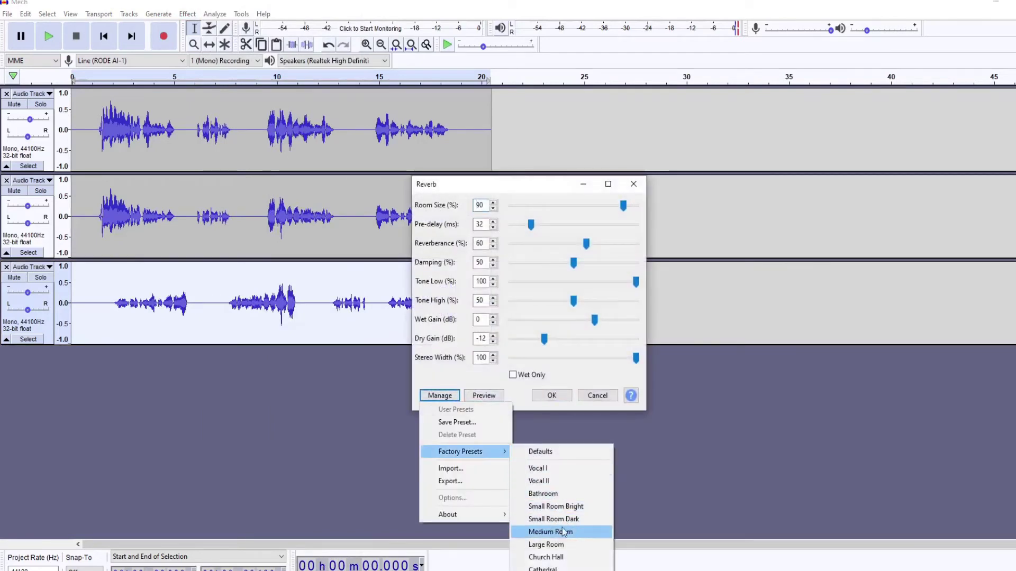
pyautogui.click(546, 557)
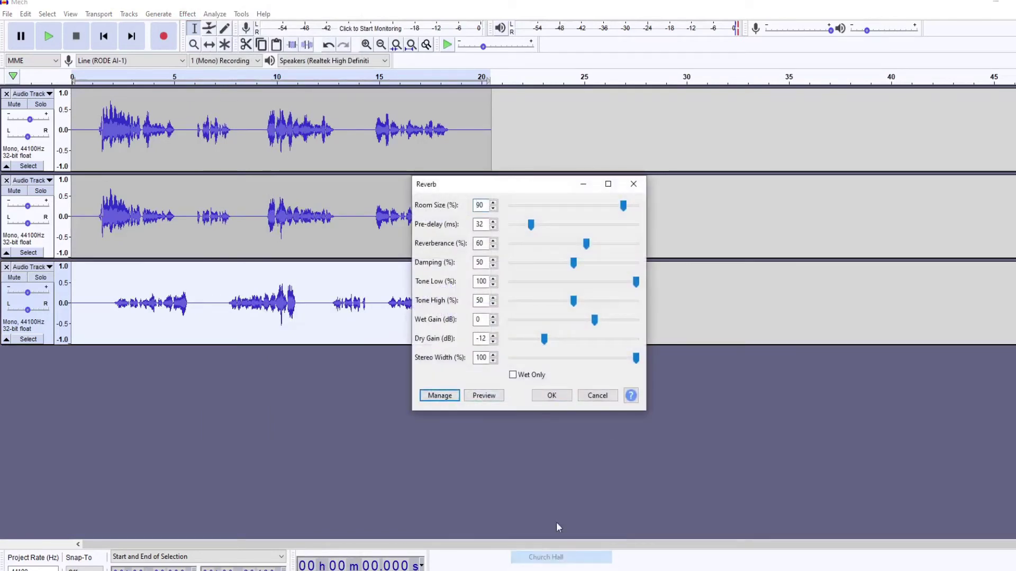
pyautogui.click(552, 397)
pyautogui.click(187, 15)
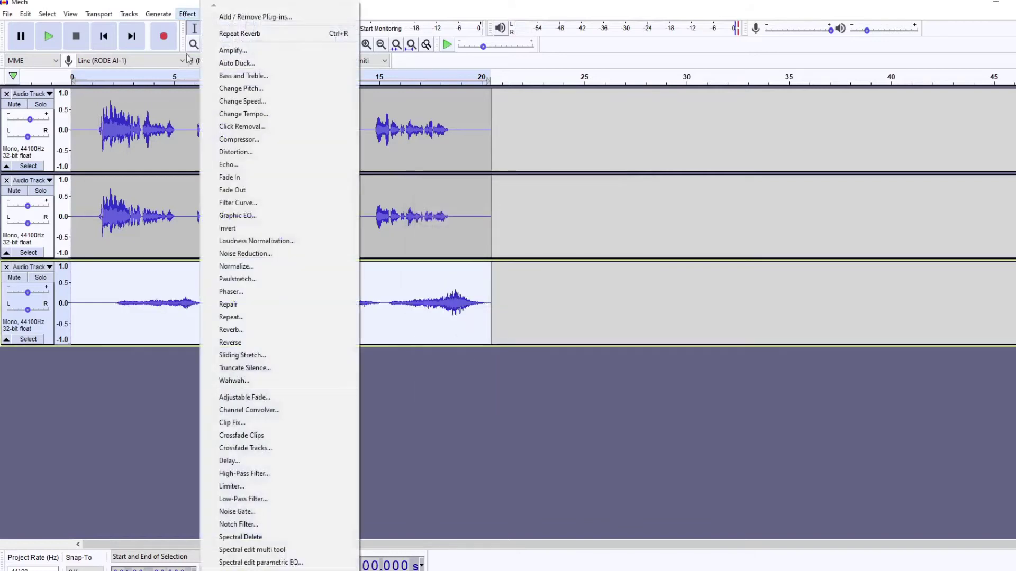
pyautogui.click(252, 341)
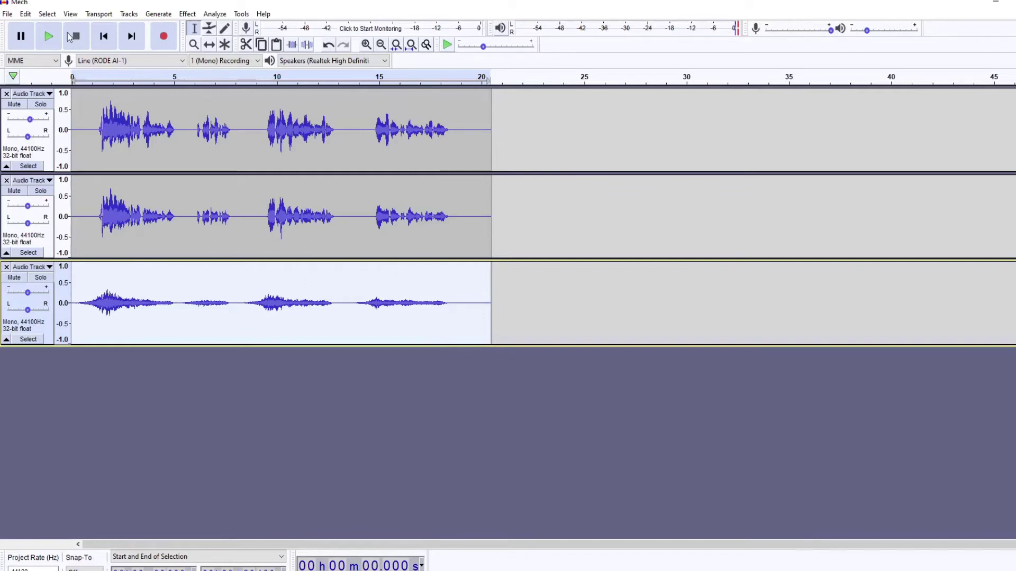
# - Play back the layered tracks, then select track 1's whole clip and browse the Effect menu
pyautogui.click(51, 37)
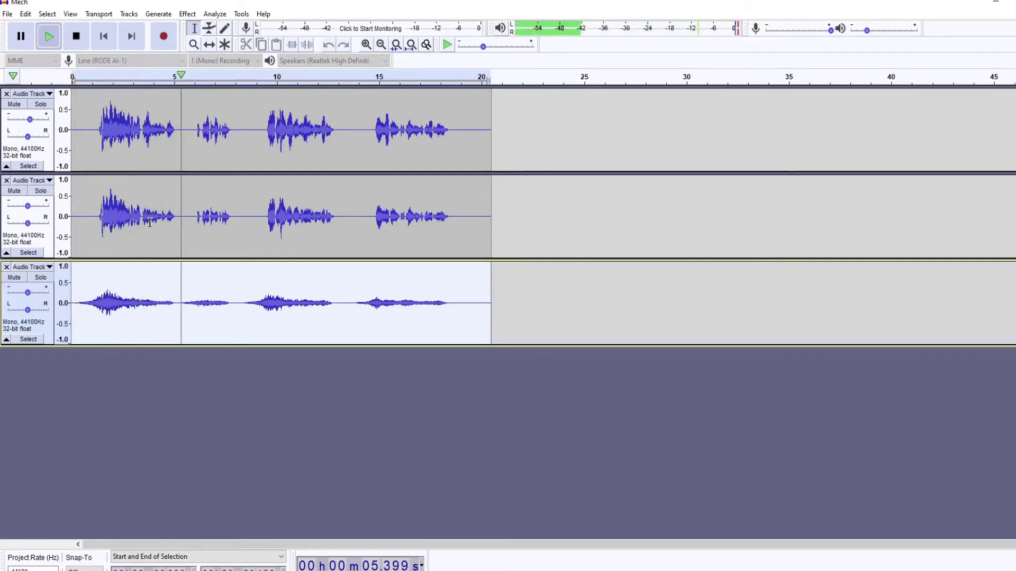
pyautogui.click(78, 46)
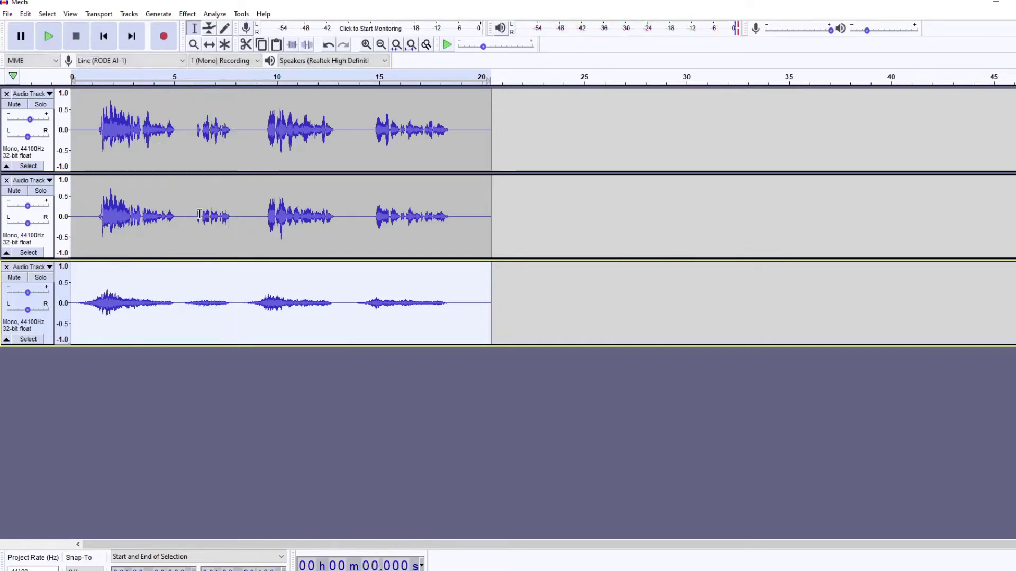
pyautogui.doubleClick(170, 123)
pyautogui.click(188, 14)
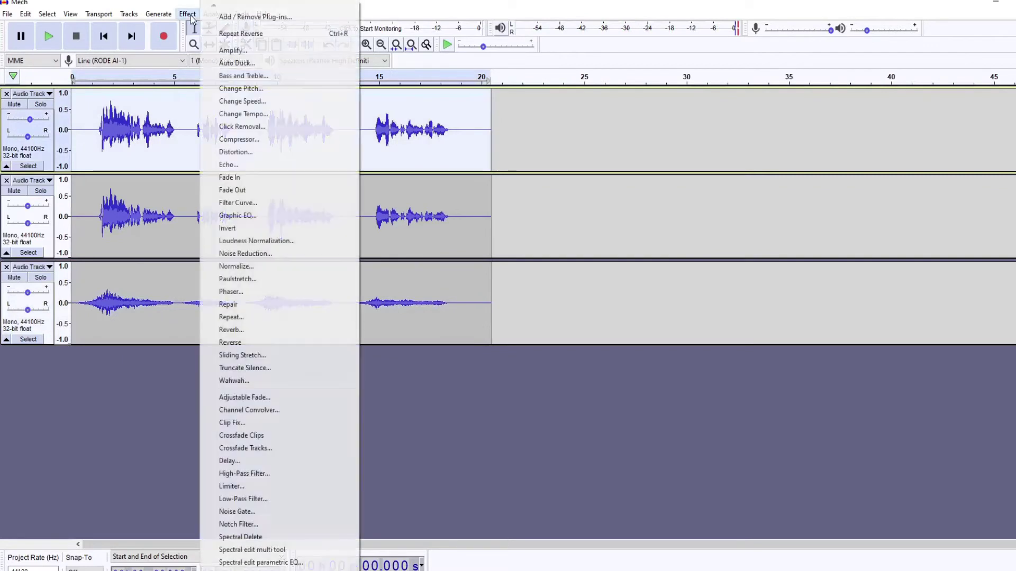
pyautogui.scroll(-3, 286, 289)
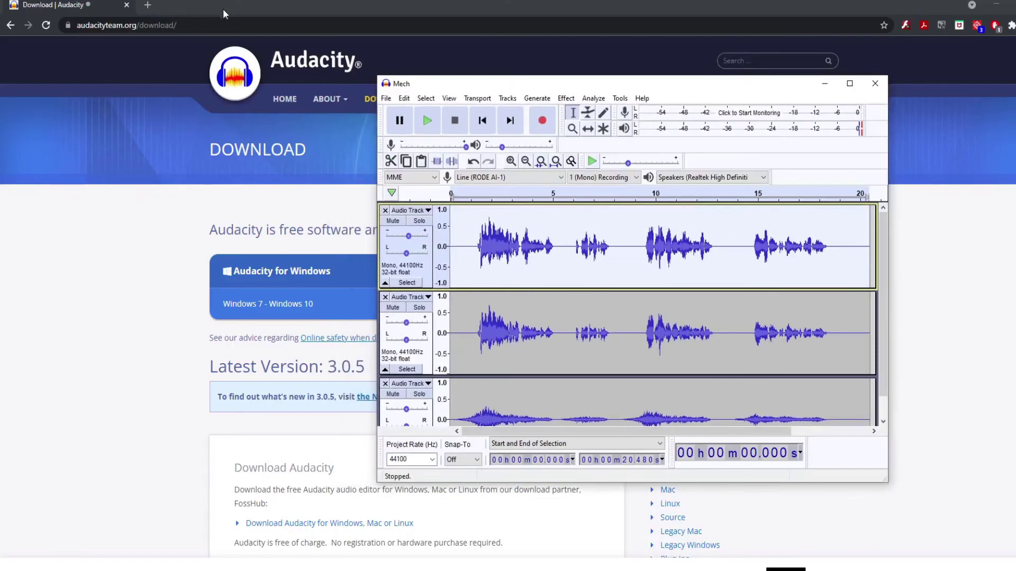
# - Maximize the project window and review the killerringer entries in Add / Remove Plug-ins
pyautogui.doubleClick(489, 86)
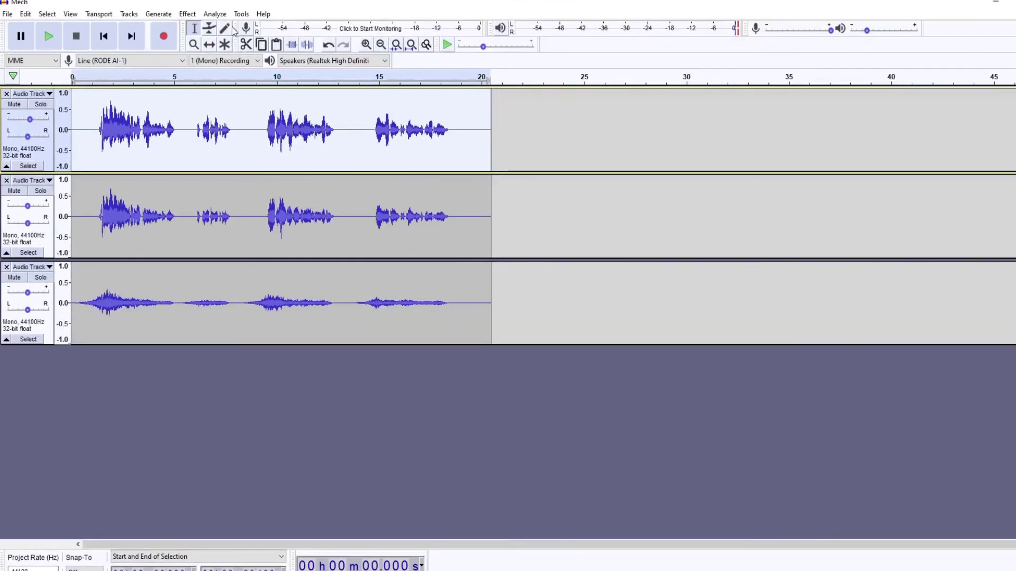
pyautogui.click(193, 16)
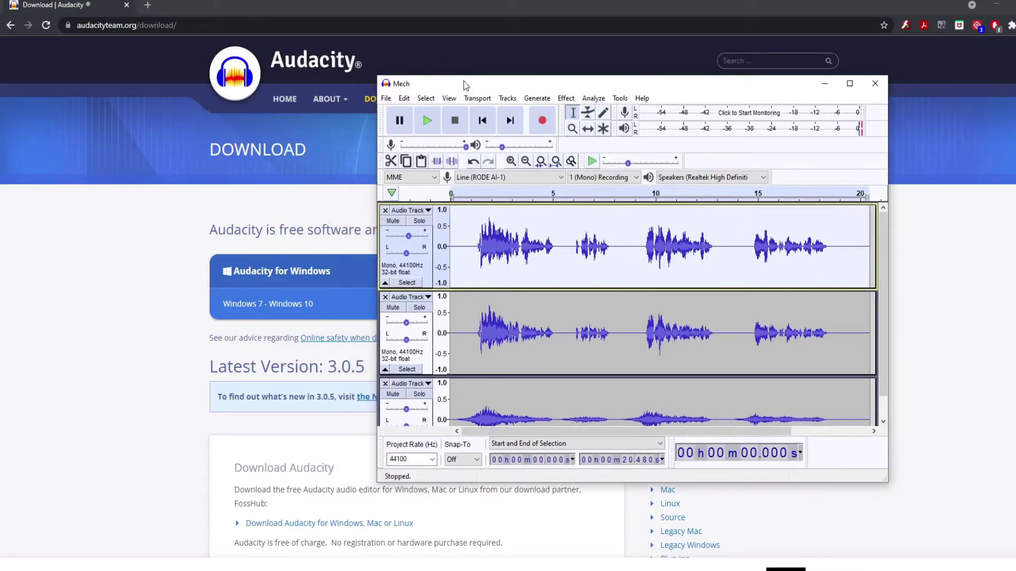
pyautogui.doubleClick(464, 85)
pyautogui.click(187, 13)
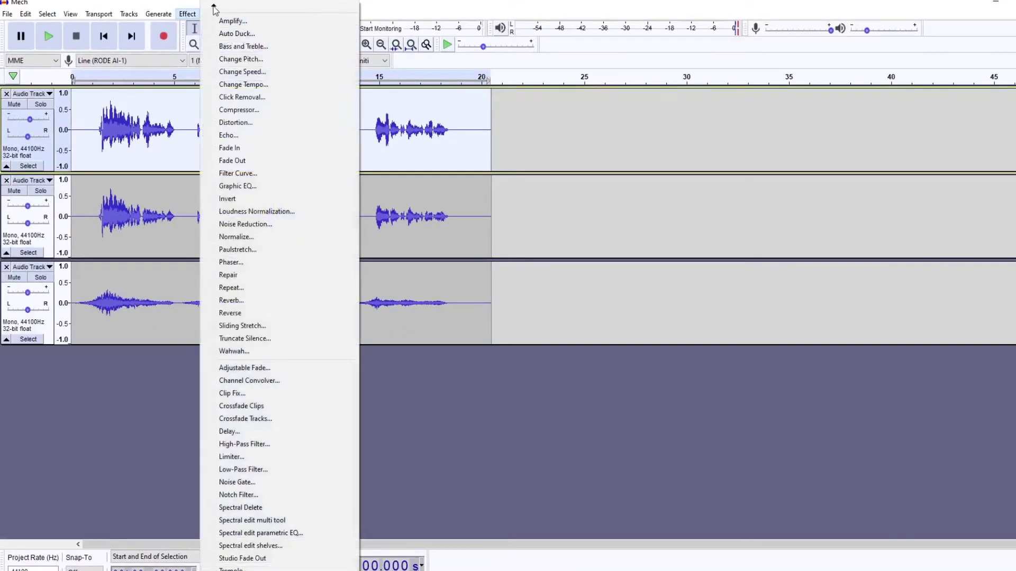
pyautogui.moveTo(214, 10)
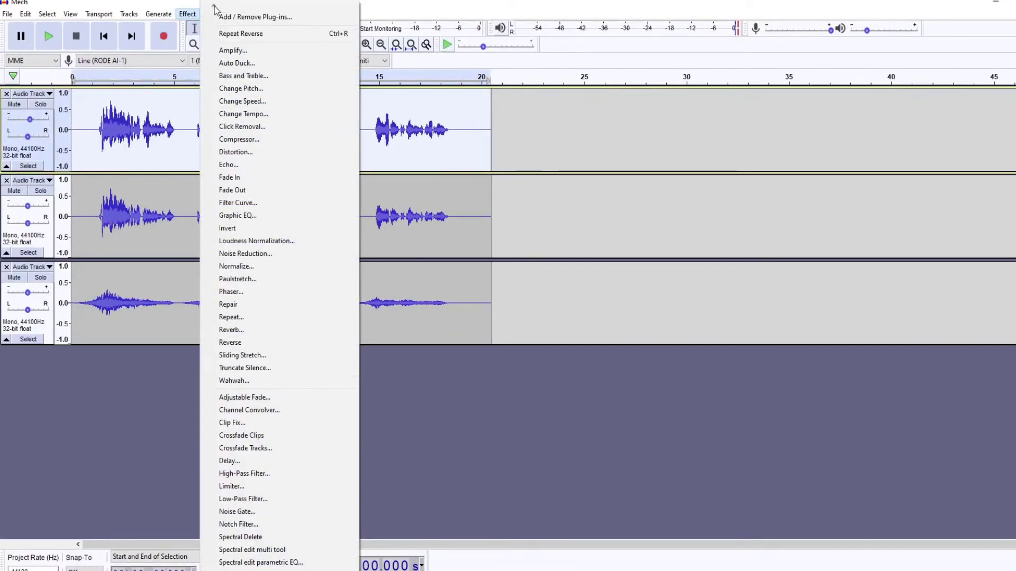
pyautogui.click(227, 16)
pyautogui.scroll(-9, 412, 296)
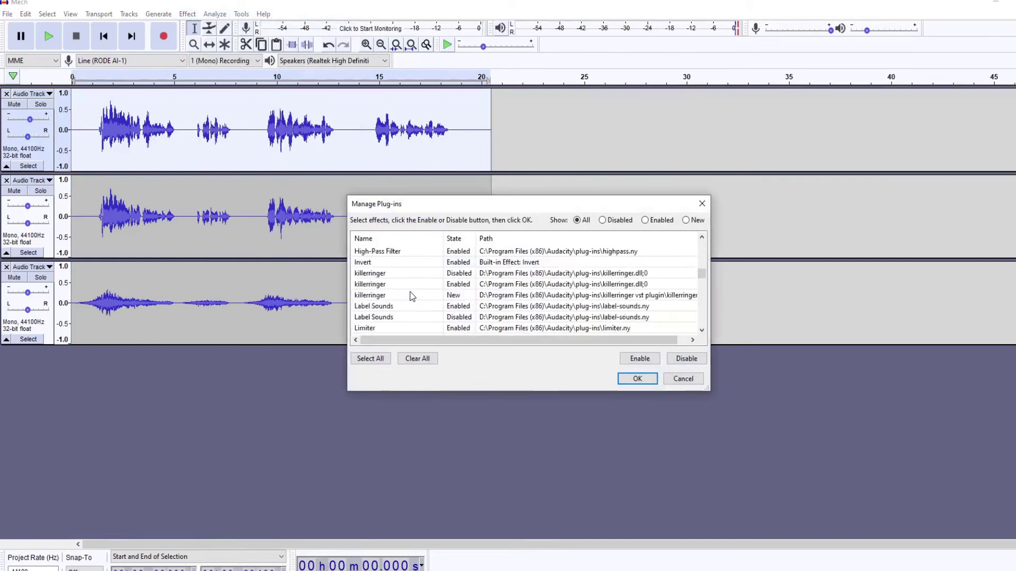
pyautogui.scroll(-1, 412, 296)
pyautogui.scroll(1, 390, 294)
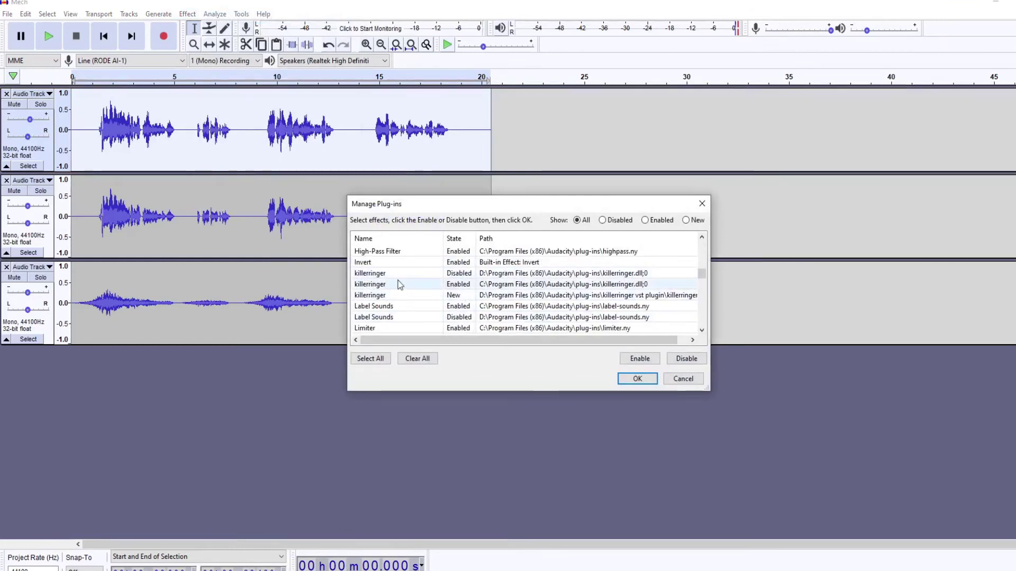
# - Close the plug-in list and apply killerringer at default Root-Pitch, Speed and Amount to track 1
pyautogui.click(702, 204)
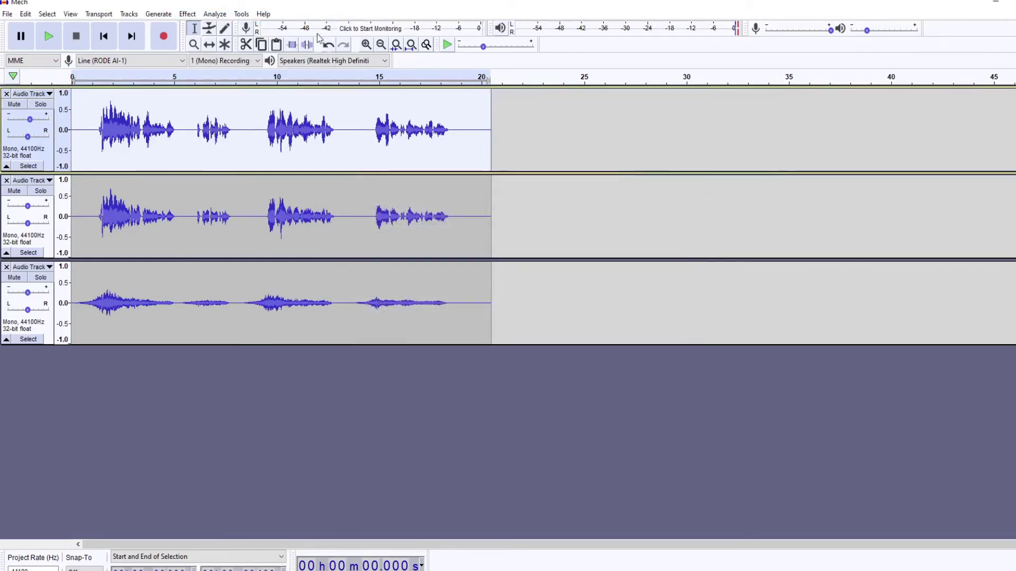
pyautogui.click(188, 13)
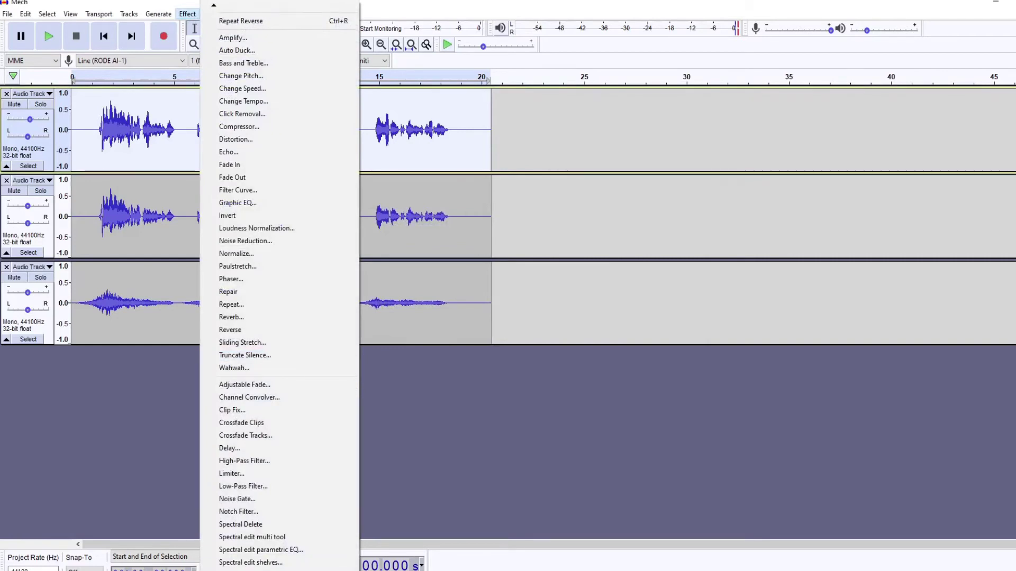
pyautogui.scroll(-3, 280, 291)
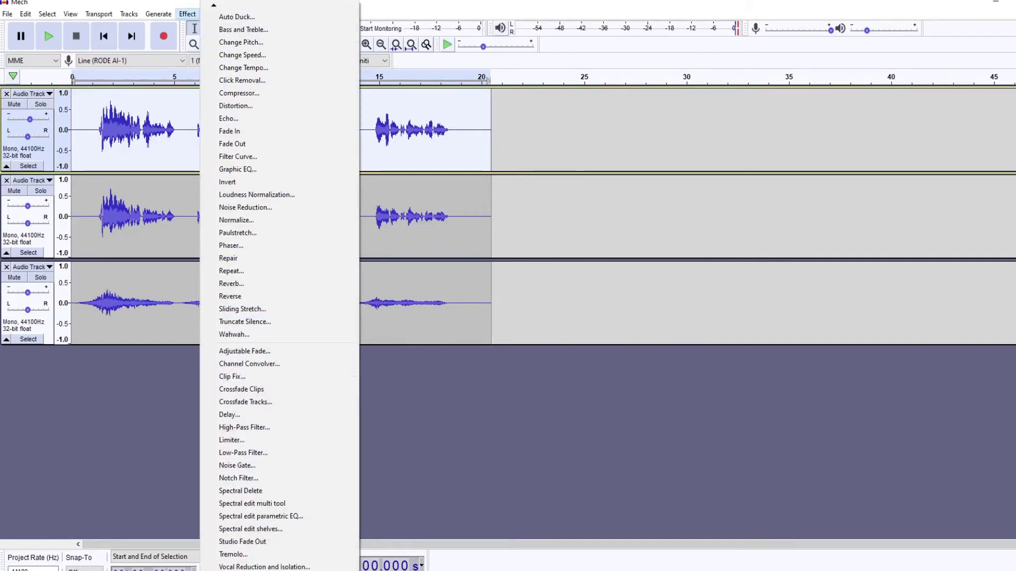
pyautogui.click(238, 105)
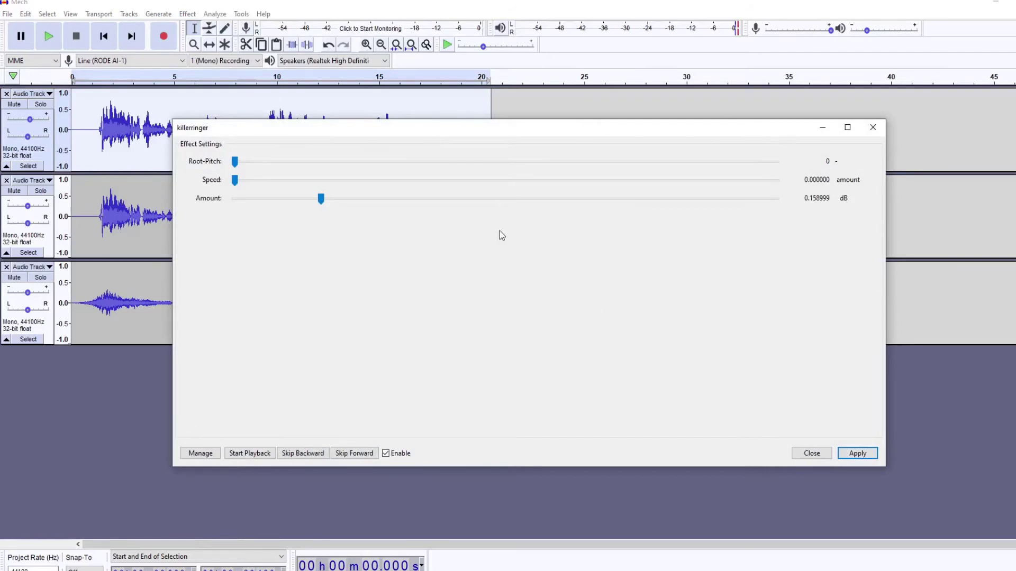
pyautogui.click(852, 452)
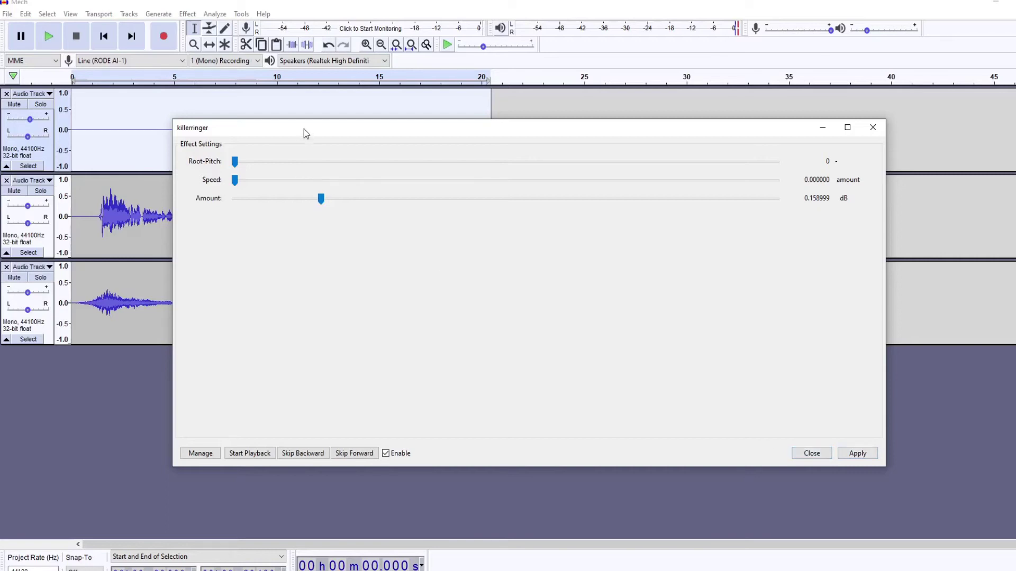
pyautogui.moveTo(306, 134); pyautogui.dragTo(491, 136)
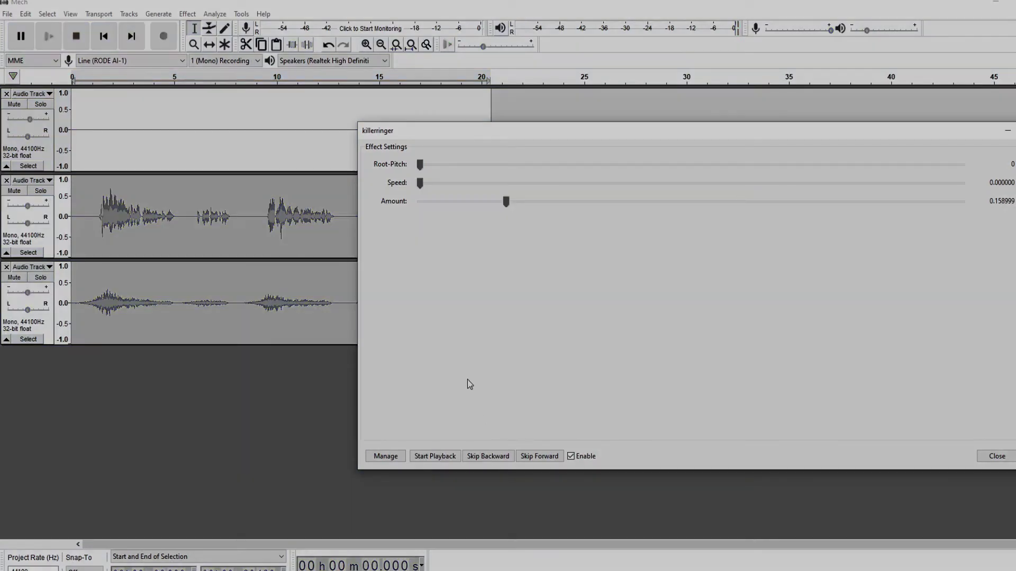
# - Reapply killerringer to the top track with root pitch at 0, then play the project
pyautogui.click(996, 456)
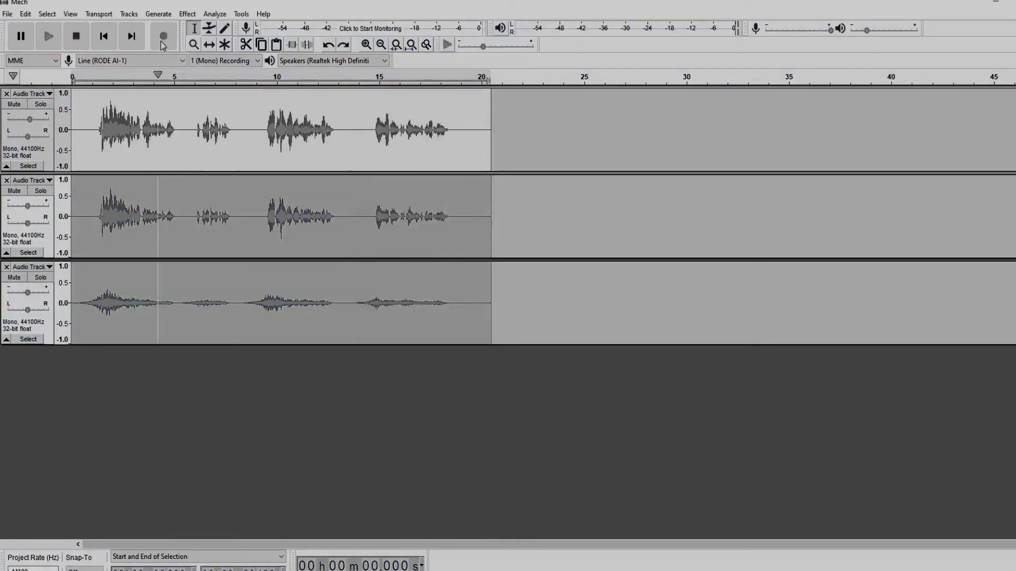
pyautogui.click(187, 14)
pyautogui.click(254, 563)
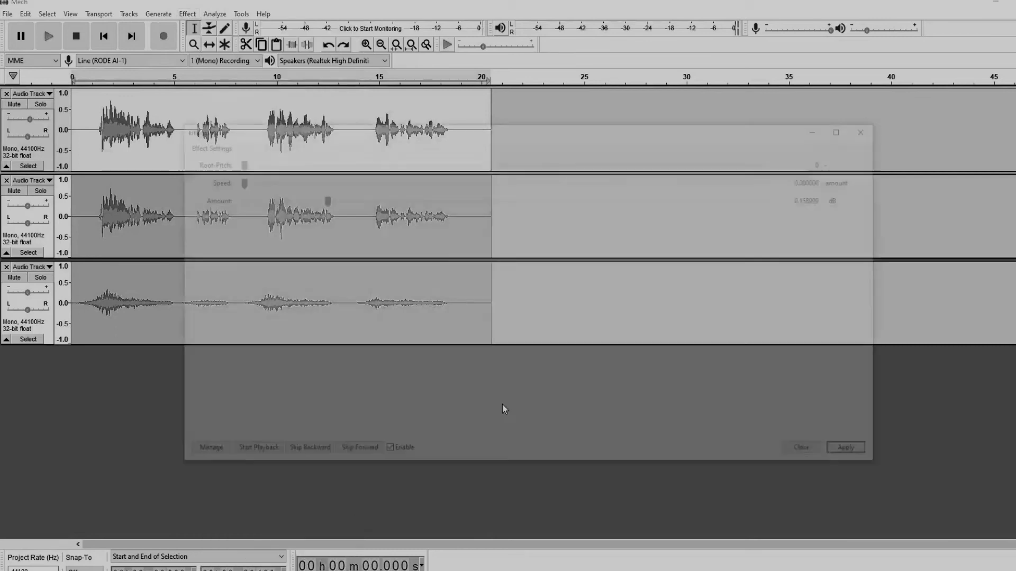
pyautogui.click(259, 458)
pyautogui.moveTo(290, 161); pyautogui.dragTo(233, 170)
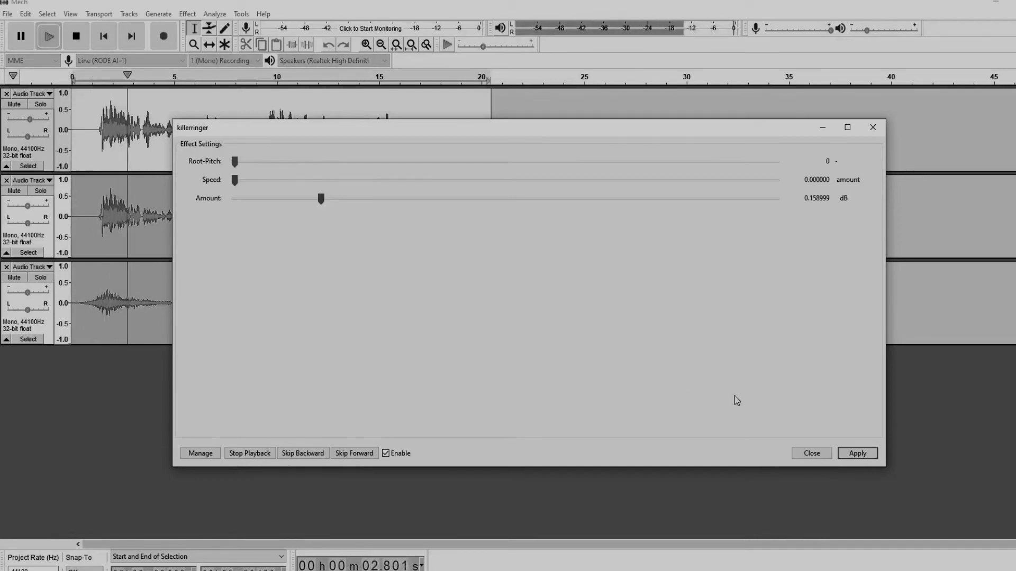
pyautogui.click(859, 454)
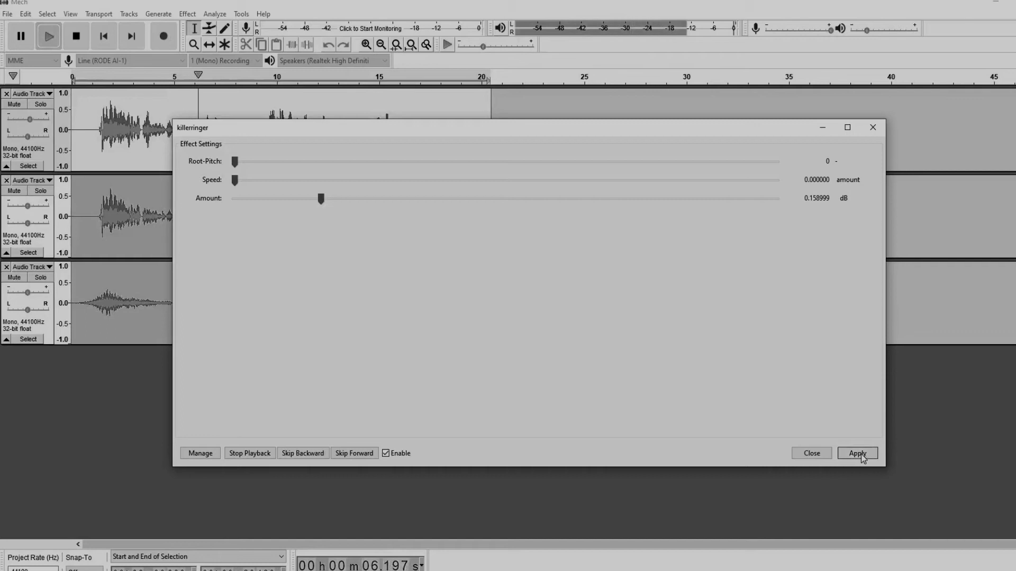
pyautogui.click(812, 453)
pyautogui.click(58, 42)
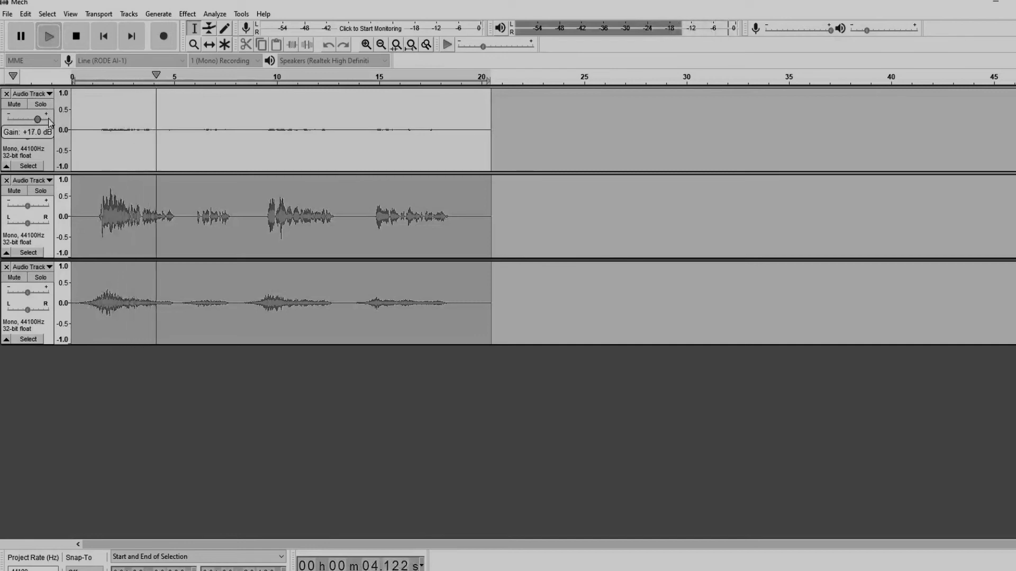
# - Turn up the top track's gain, stop playback, and reopen killerringer with Amount at 0.018 dB
pyautogui.moveTo(32, 122)
pyautogui.mouseDown()
pyautogui.moveTo(69, 121)
pyautogui.moveTo(28, 120)
pyautogui.mouseUp()
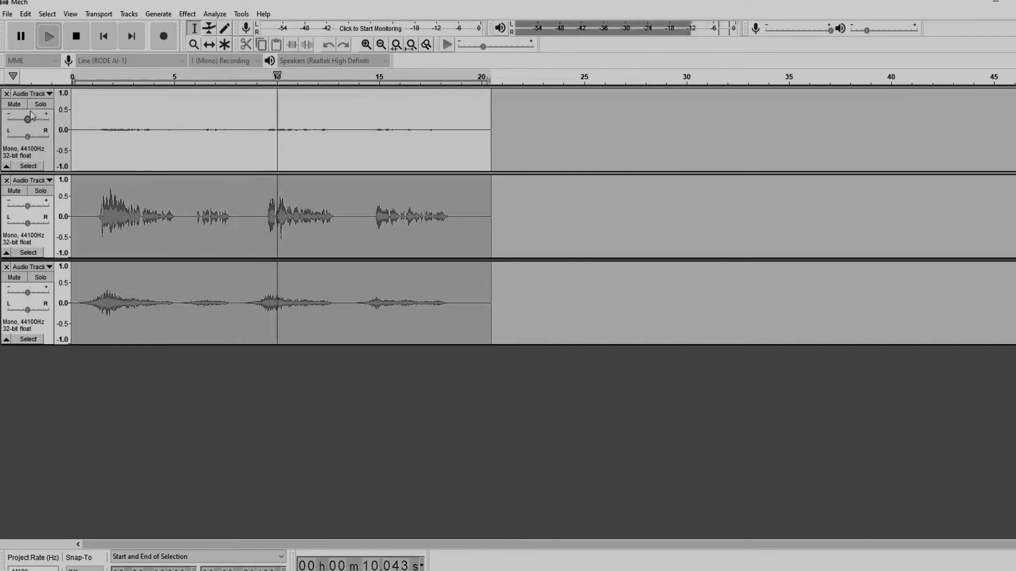
pyautogui.click(76, 36)
pyautogui.click(188, 13)
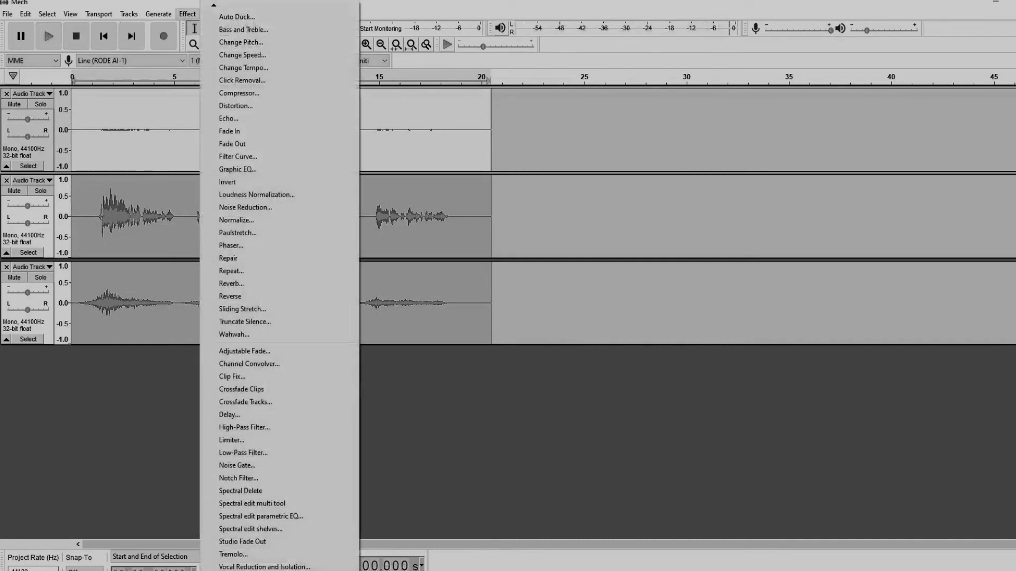
pyautogui.click(264, 561)
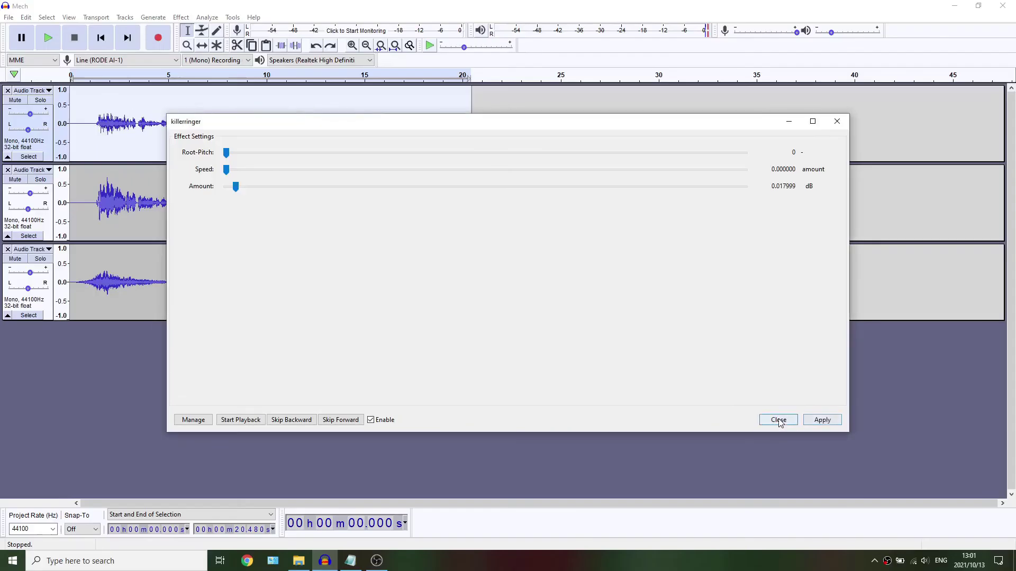
# - Close killerringer and play the mix while raising the top track's gain to about +9 dB
pyautogui.click(811, 454)
pyautogui.click(48, 37)
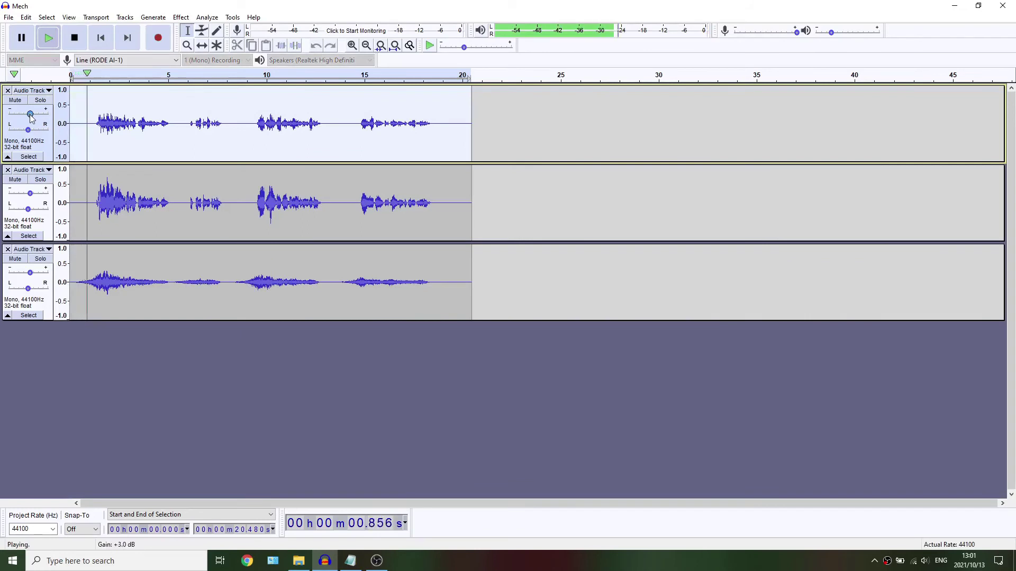
pyautogui.moveTo(31, 117); pyautogui.dragTo(36, 118)
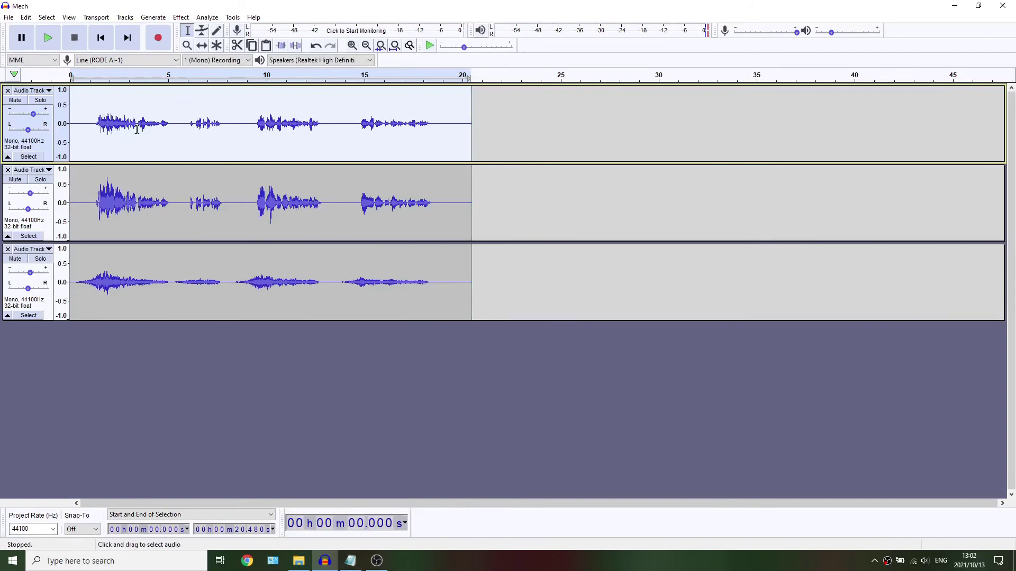
# - Apply a Bass and Treble boost to the top vocal track
pyautogui.click(181, 17)
pyautogui.click(233, 30)
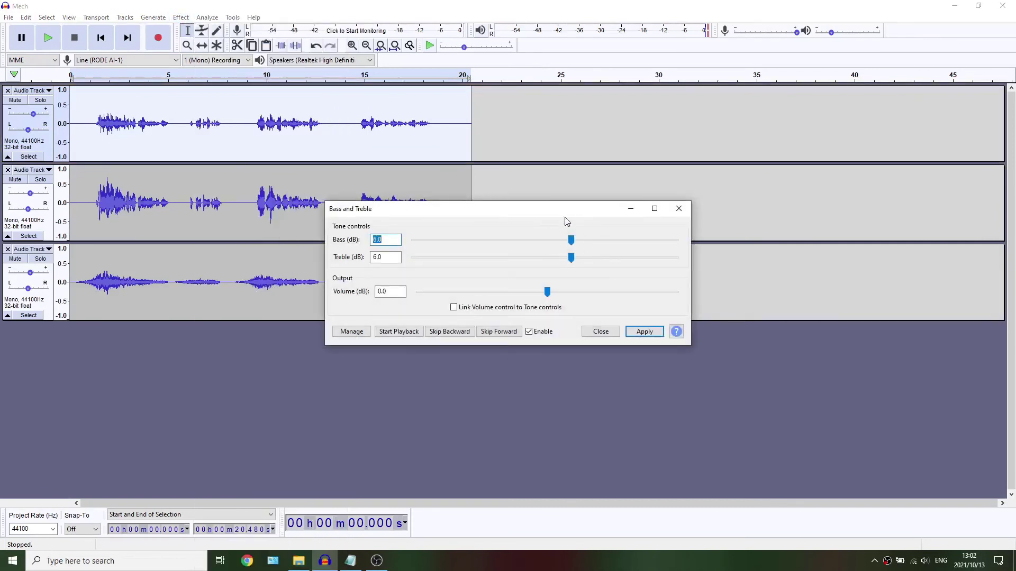
pyautogui.click(644, 332)
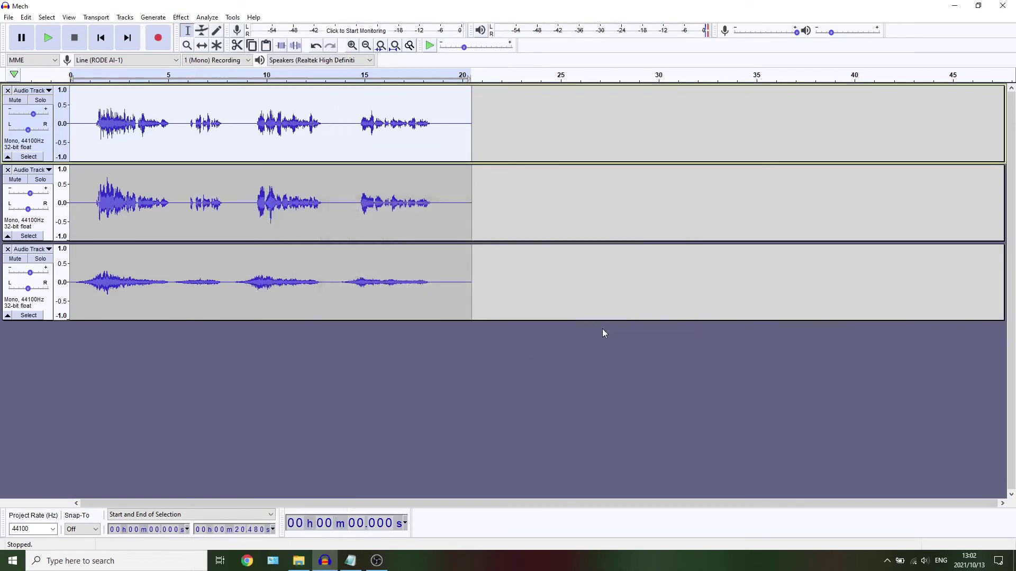
# - Add Hard Overdrive distortion (33/33) to the top vocal and set its gain to +6 dB
pyautogui.click(181, 17)
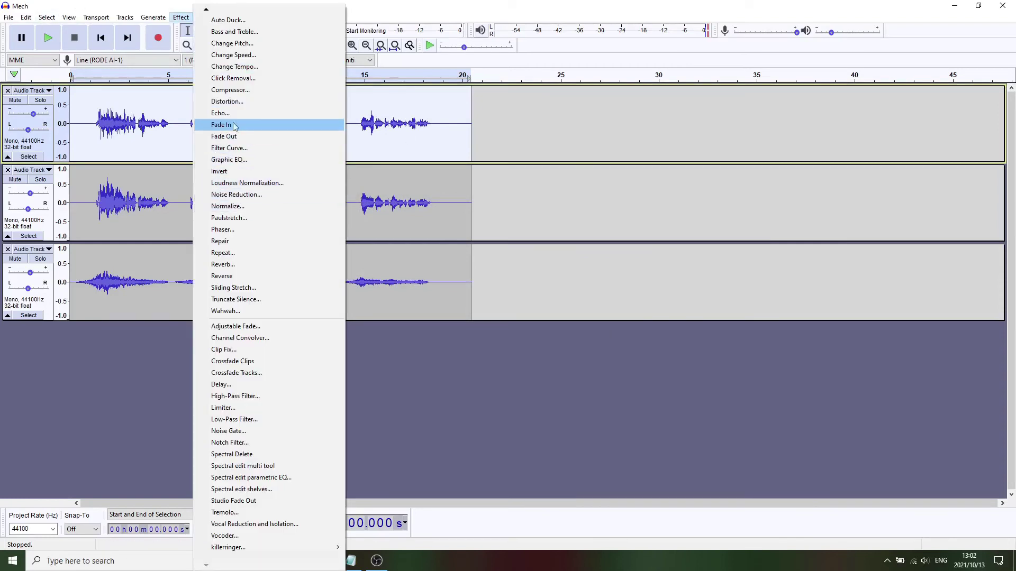
pyautogui.click(228, 101)
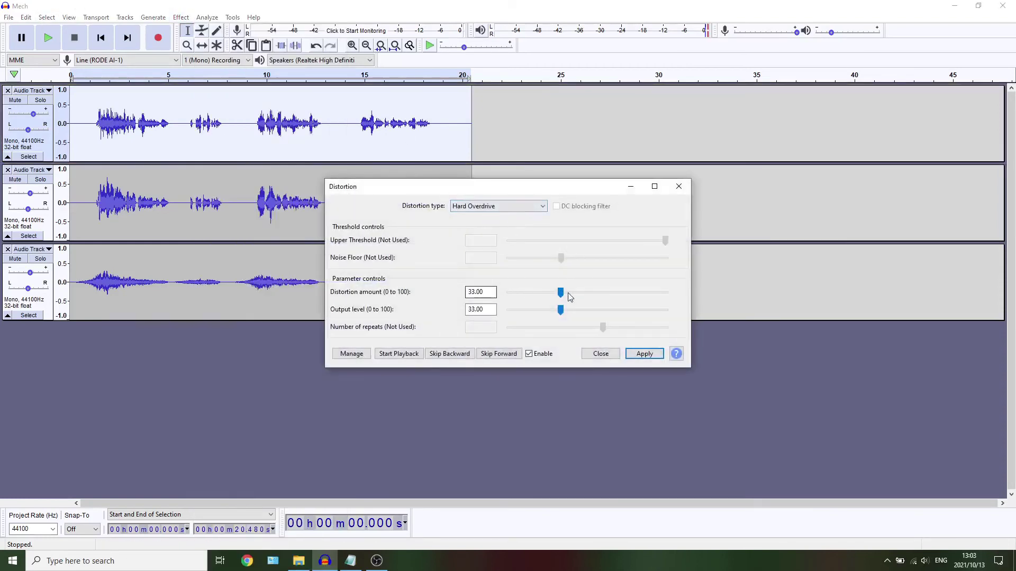
pyautogui.click(639, 354)
pyautogui.click(602, 355)
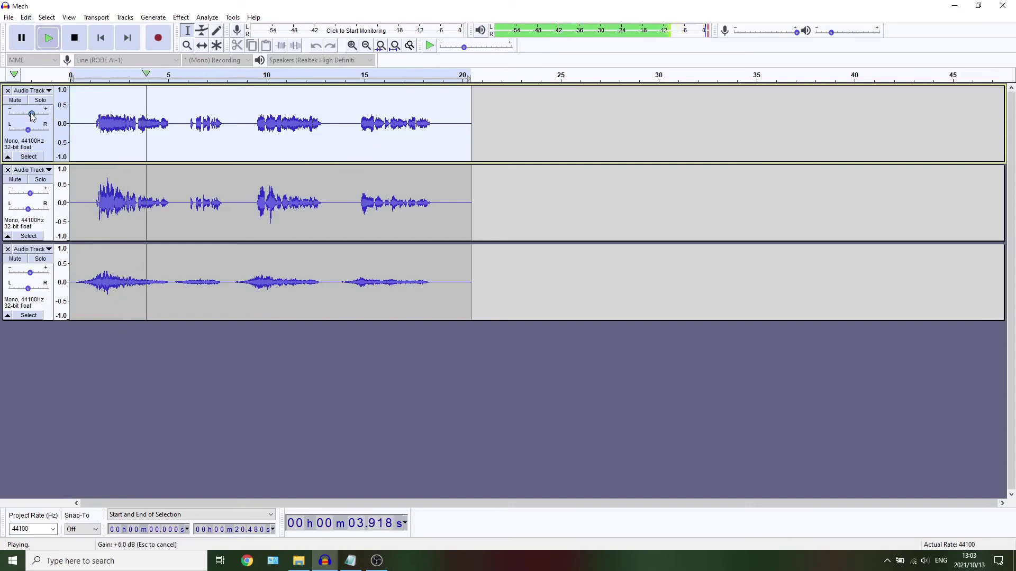
pyautogui.moveTo(32, 117); pyautogui.dragTo(32, 118)
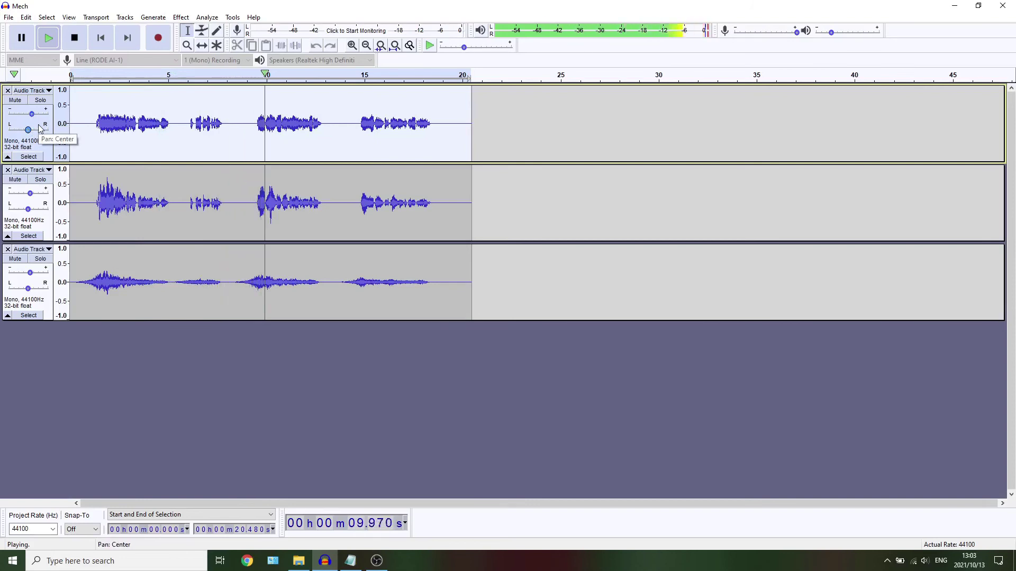
# - Stop playback of the layered tracks and reselect the top vocal track
pyautogui.click(29, 315)
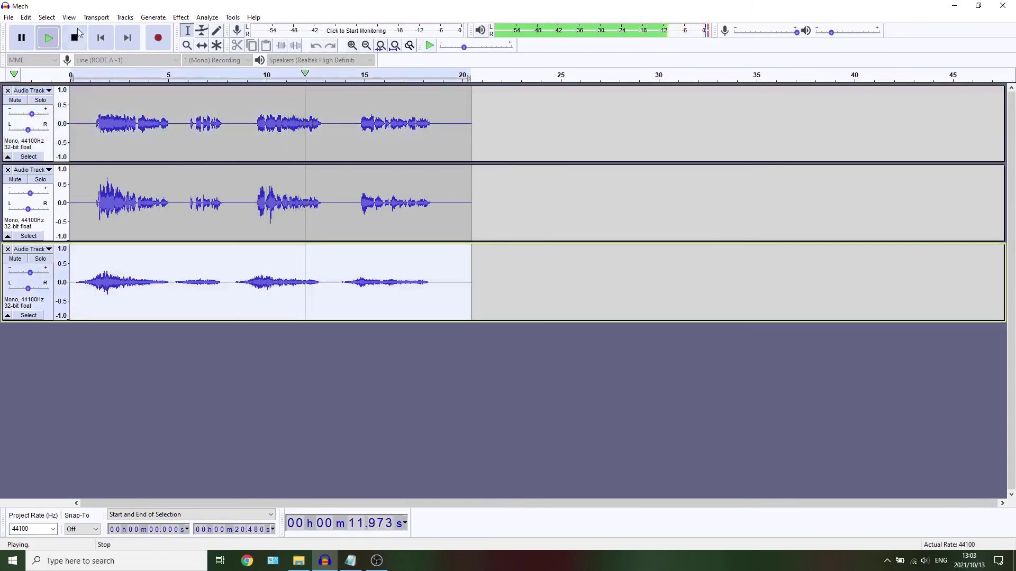
pyautogui.click(74, 38)
pyautogui.click(181, 17)
pyautogui.click(430, 323)
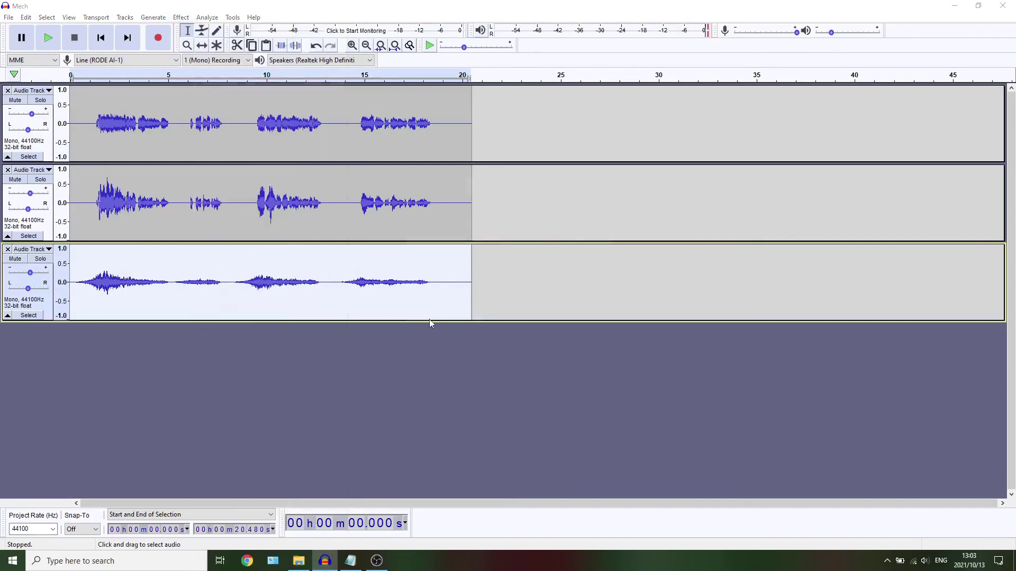
pyautogui.click(529, 361)
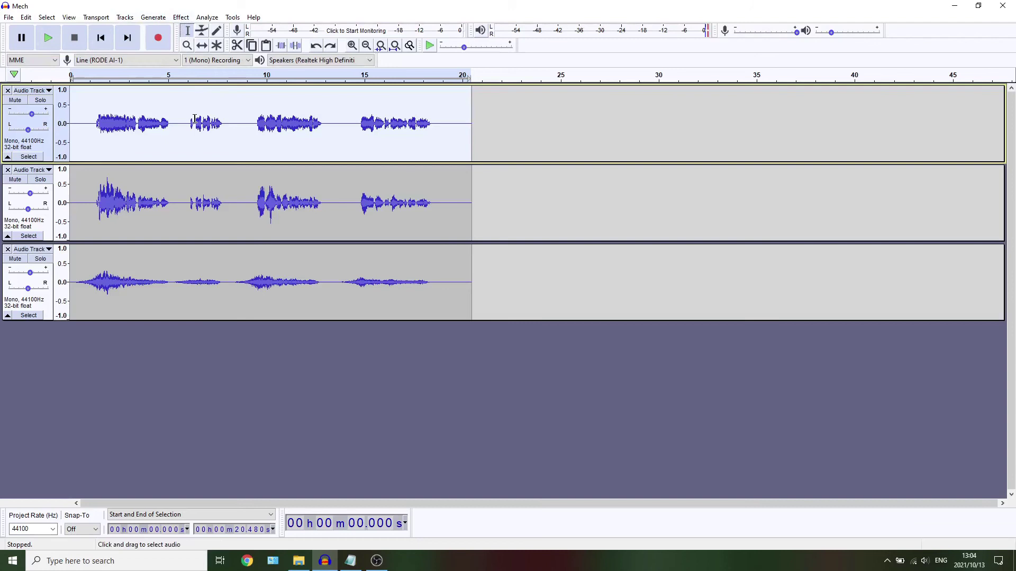
# - Duplicate the top vocal and pitch the copy up 2.05 semitones, from F to G
pyautogui.hotkey('ctrl', 'd')
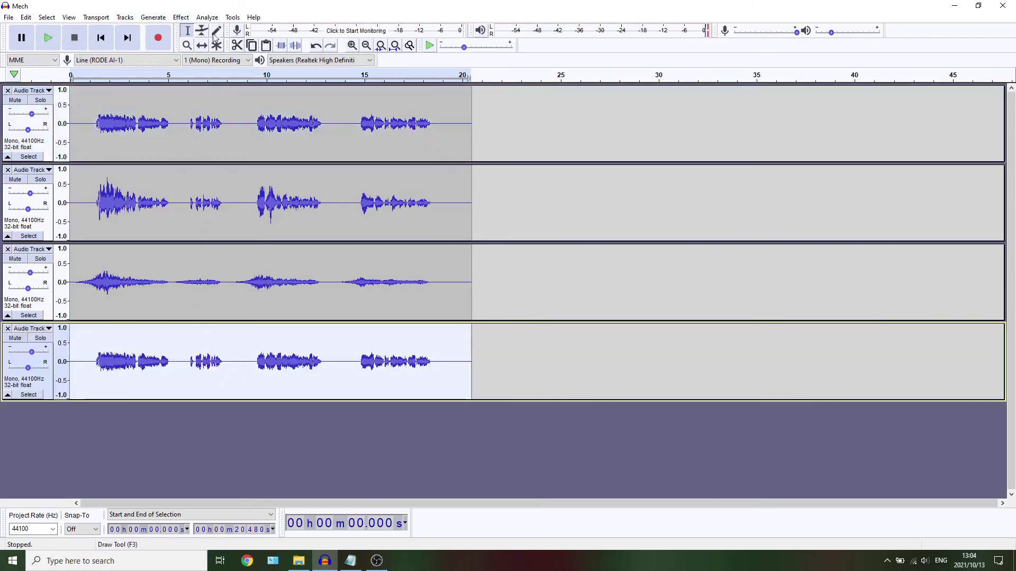
pyautogui.click(181, 17)
pyautogui.click(239, 44)
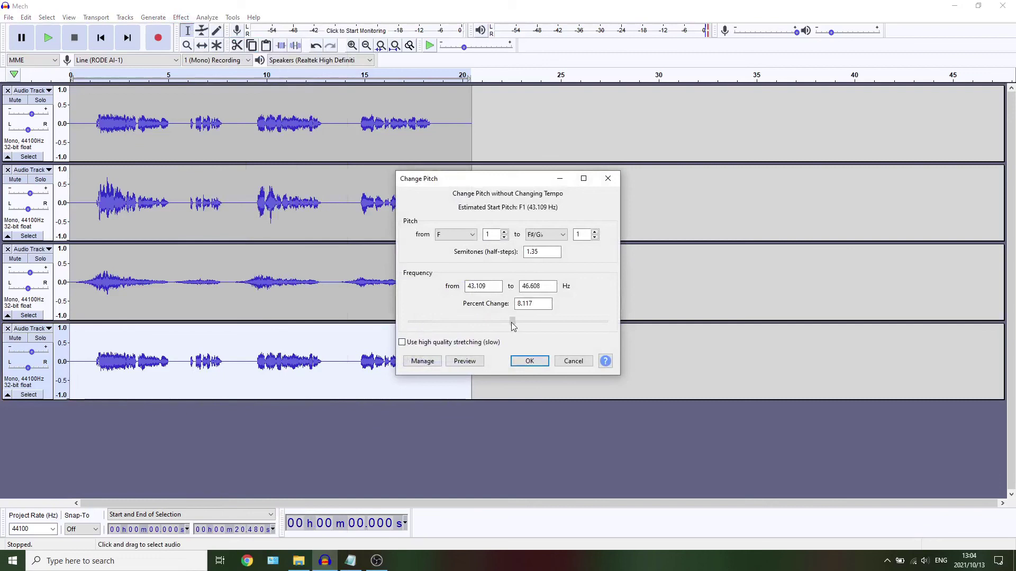
pyautogui.click(530, 361)
# - Lower the fourth track's gain and play back all four layered tracks
pyautogui.moveTo(22, 355); pyautogui.dragTo(24, 355)
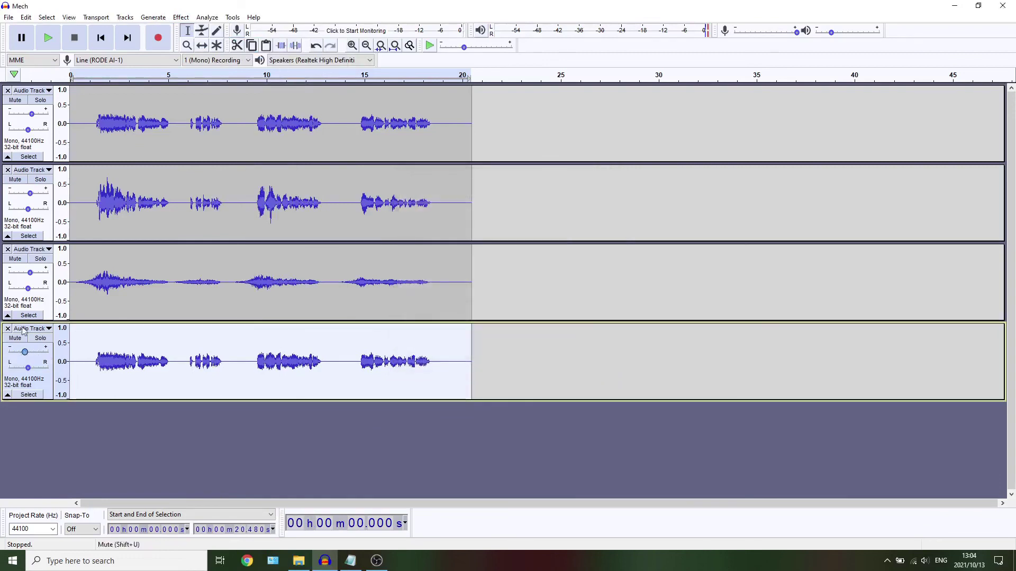
pyautogui.click(48, 42)
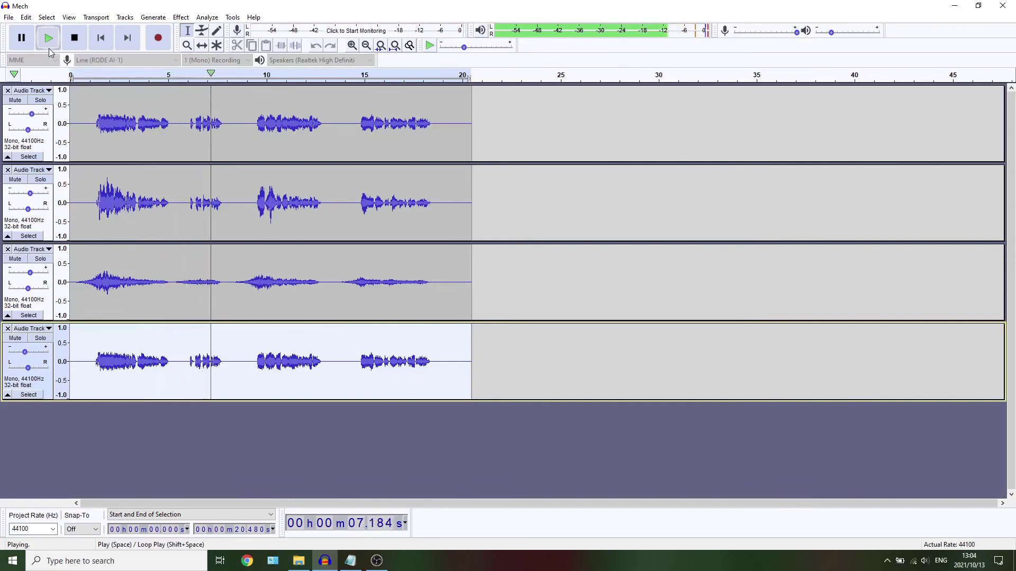
pyautogui.click(74, 42)
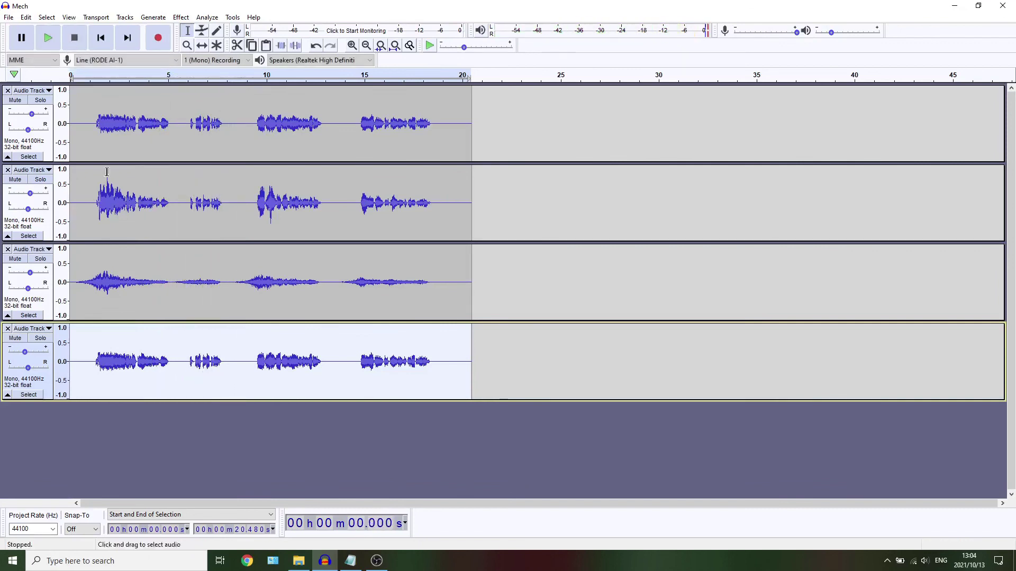